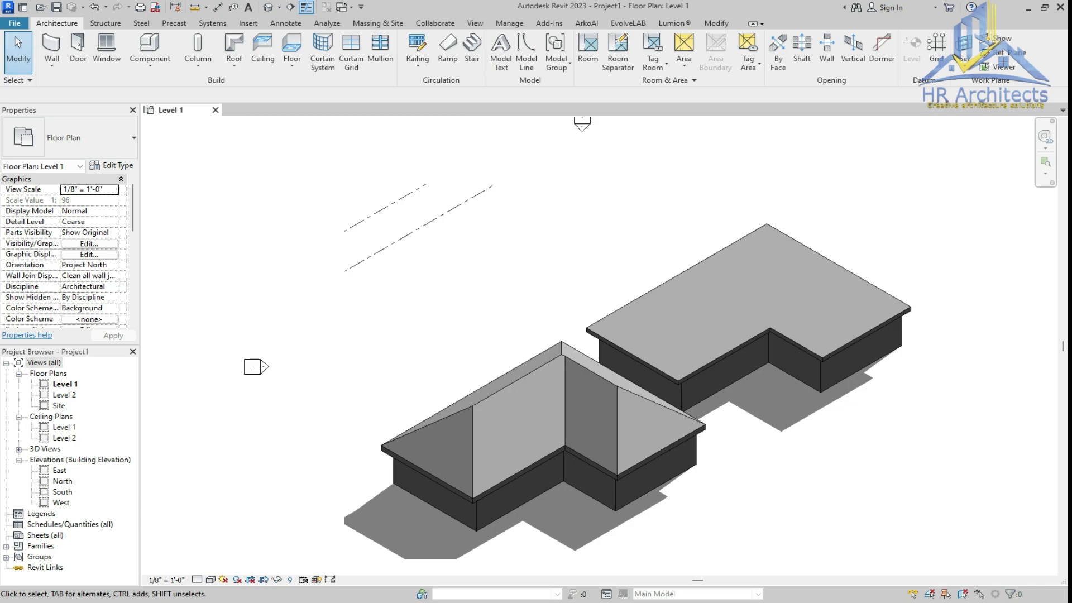
- Draw a closed six-corner L of 9" Basic Walls: 22'-6" top, 15'-0" down, 25'-0" right
click(52, 49)
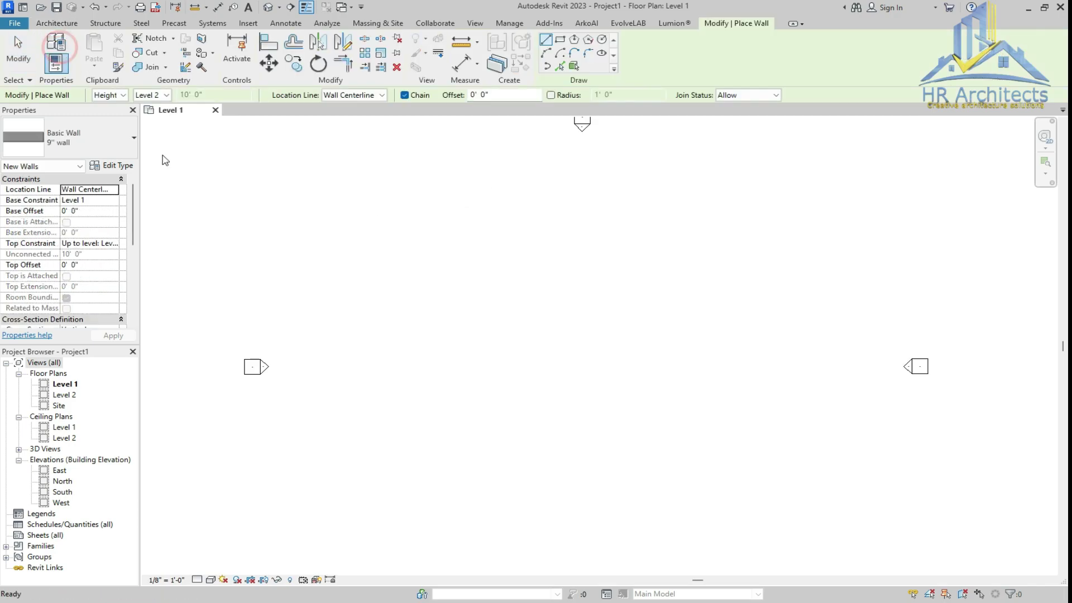
click(479, 258)
click(567, 258)
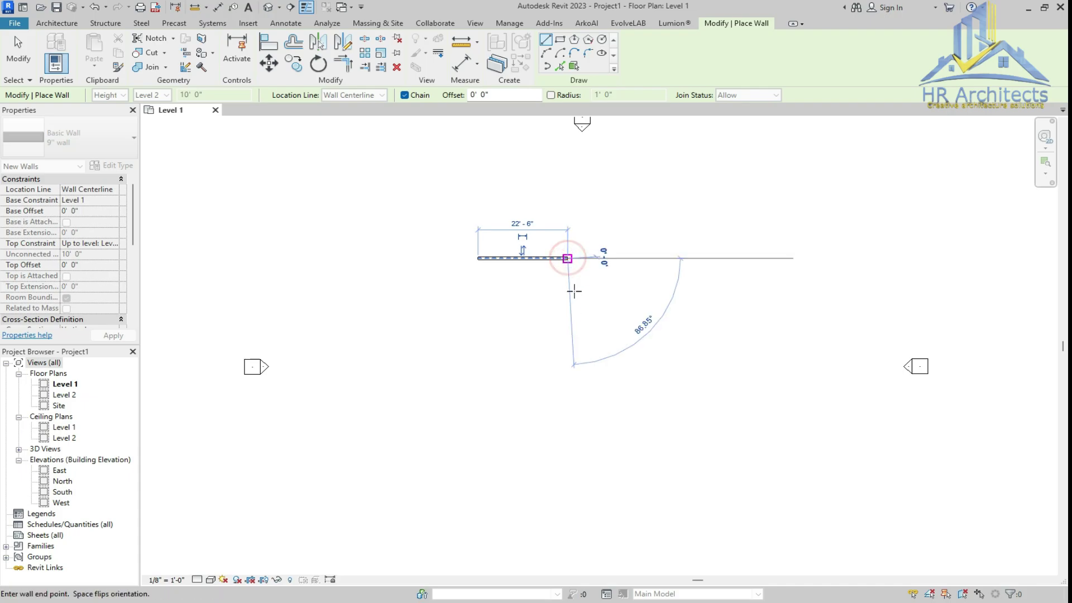
click(569, 314)
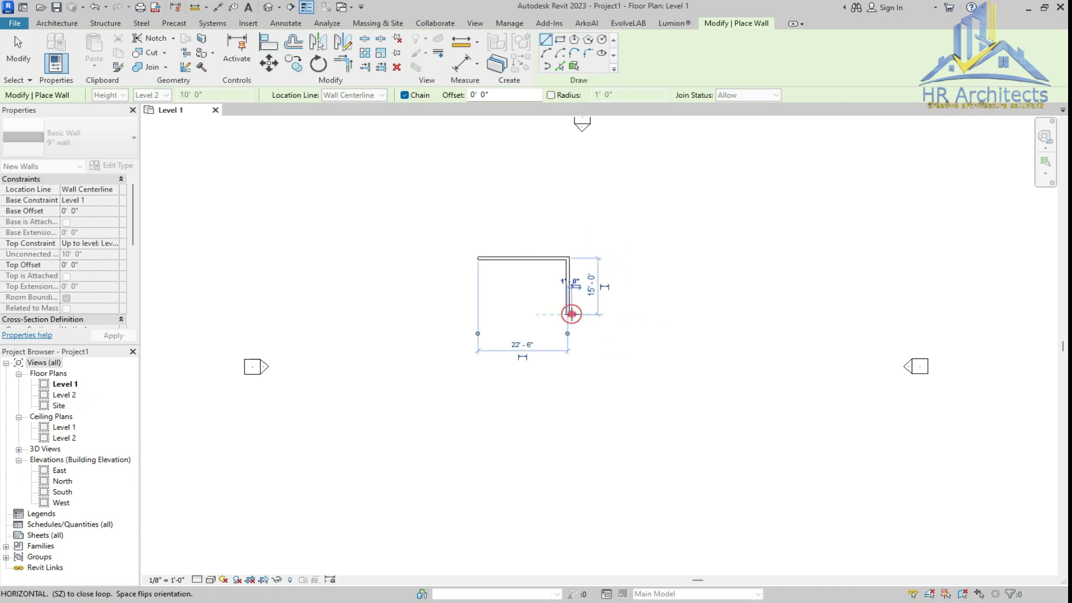
click(666, 314)
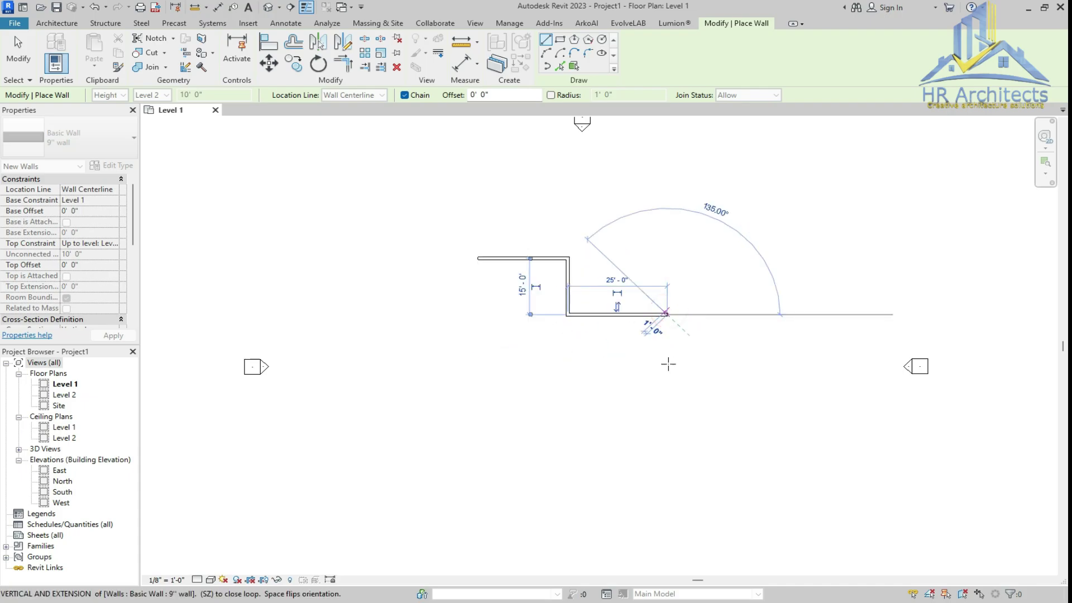
click(667, 400)
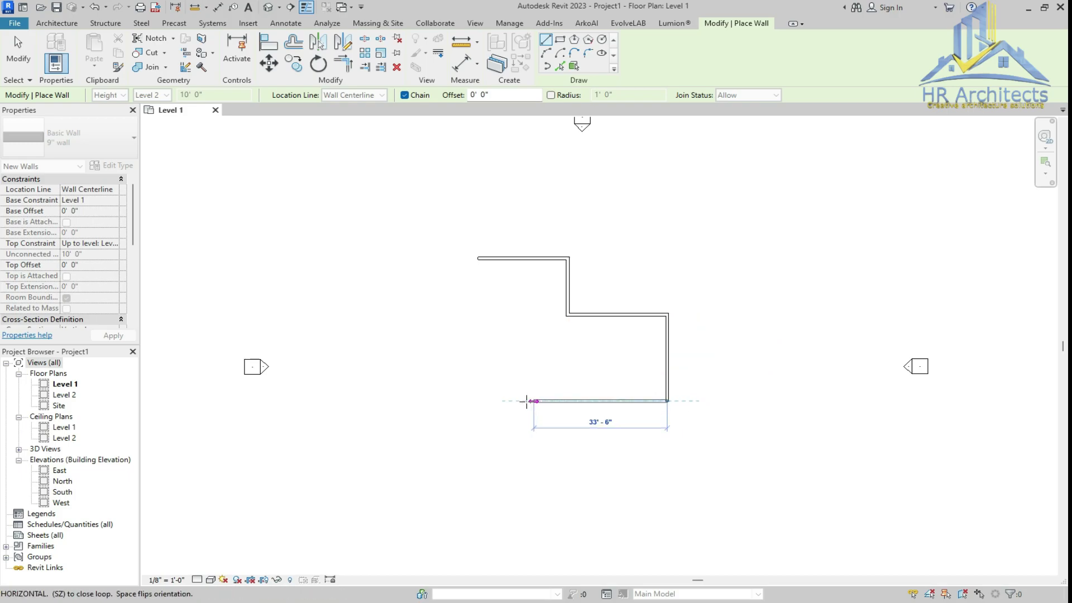
click(477, 400)
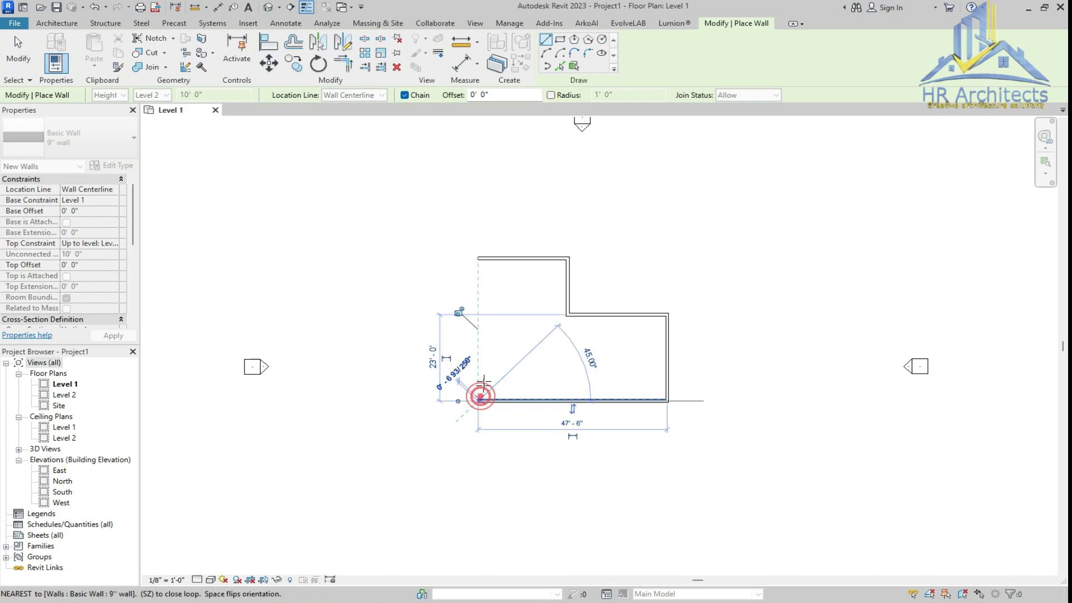
click(477, 257)
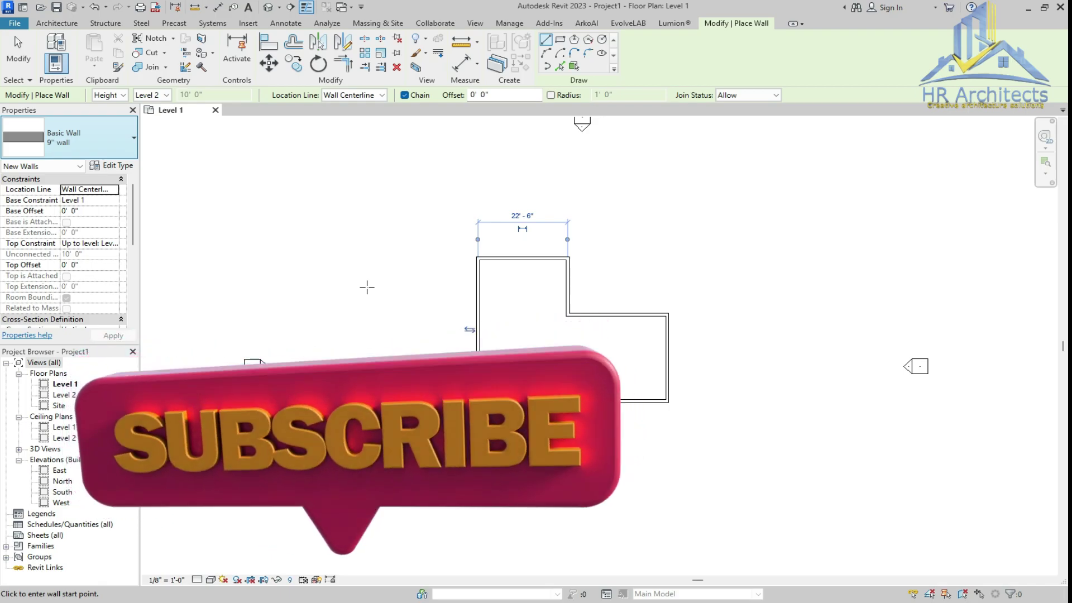
scroll(563, 346, up, 3)
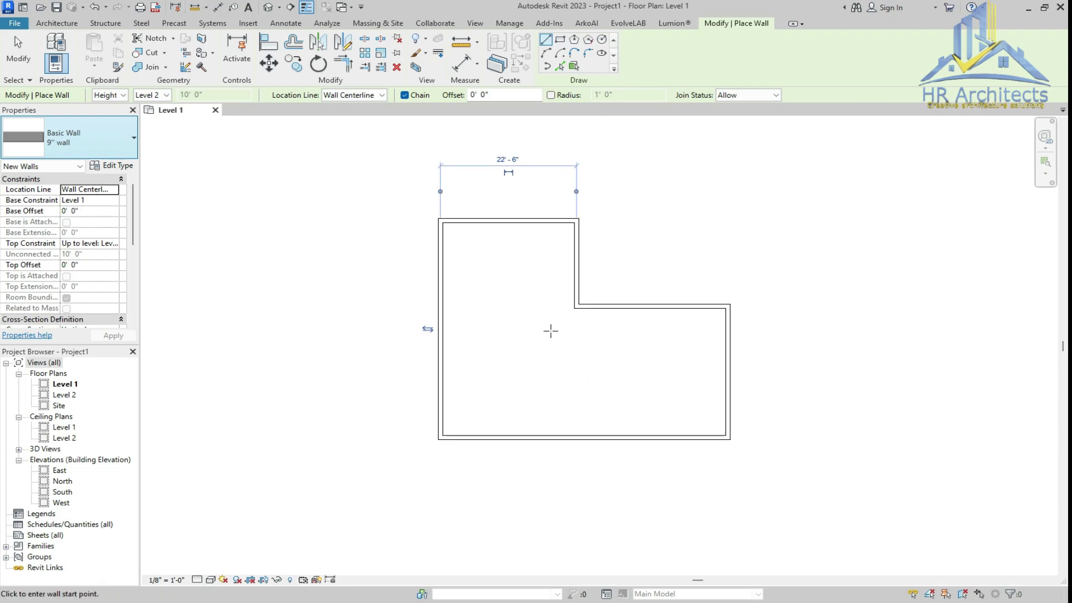
scroll(530, 267, up, 3)
scroll(463, 201, down, 3)
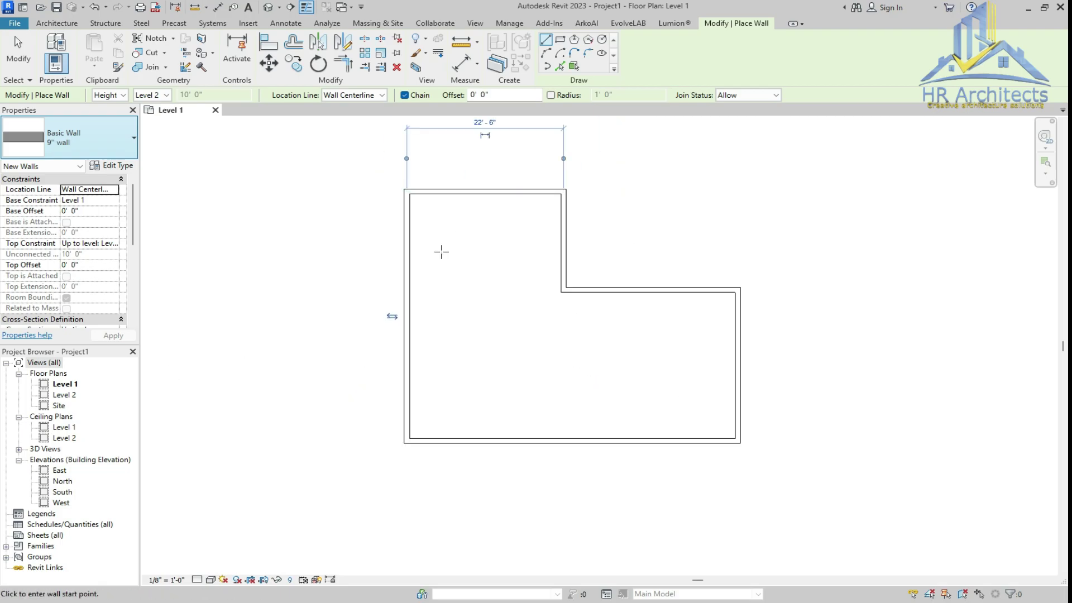
key(Escape)
key(Escape)
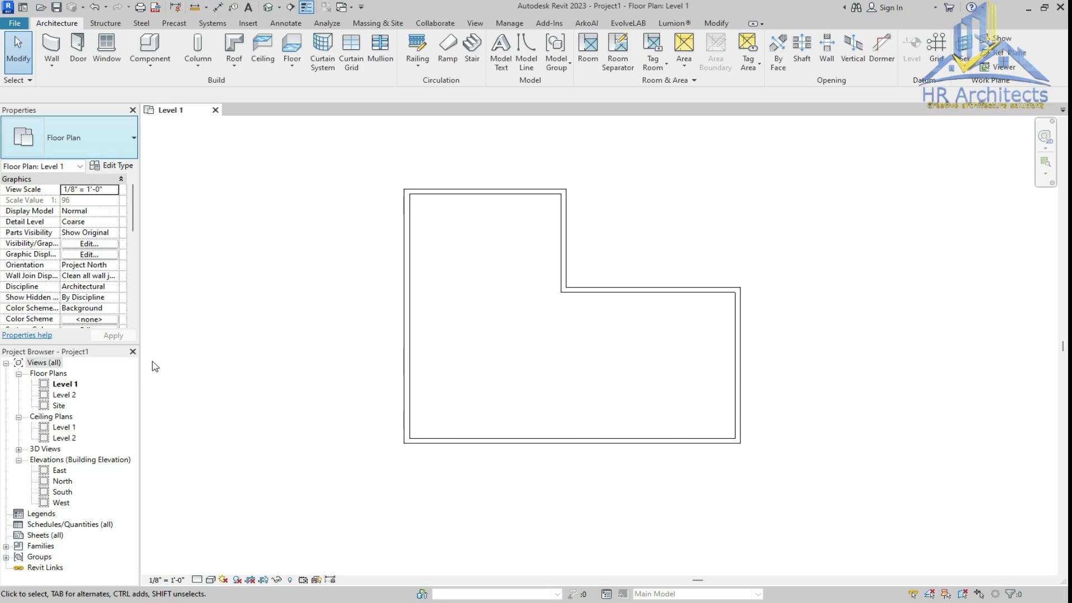
- Verify from the FRONT 3D view that walls reach Level 2 at 10'-0", then return to Level 1
click(268, 7)
scroll(647, 304, up, 5)
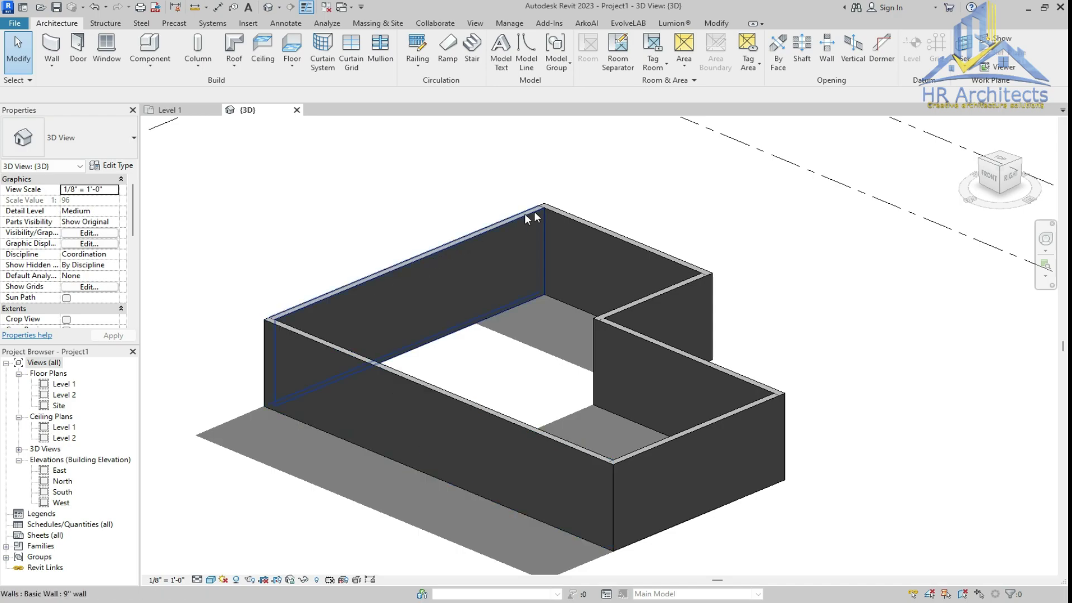
click(989, 177)
scroll(422, 341, up, 3)
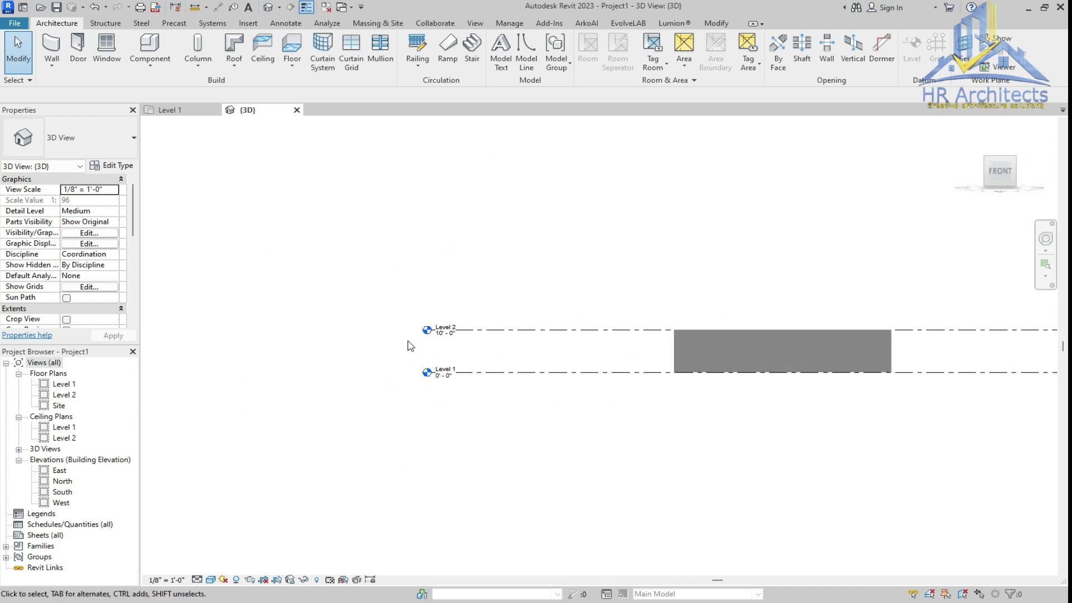
scroll(419, 352, up, 3)
scroll(413, 362, up, 2)
scroll(424, 360, down, 1)
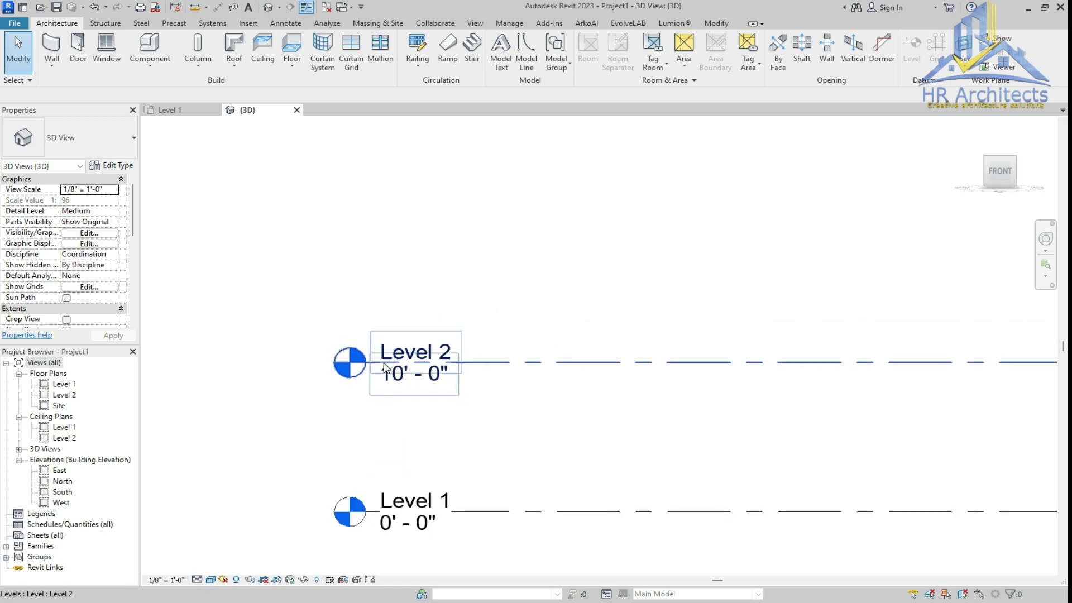
scroll(390, 362, down, 2)
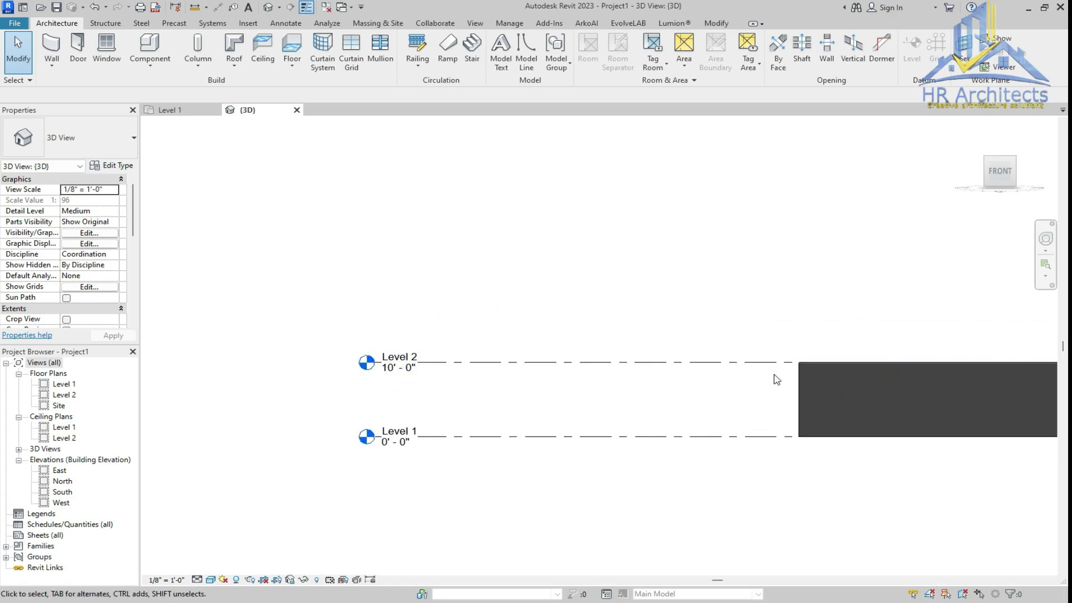
click(187, 107)
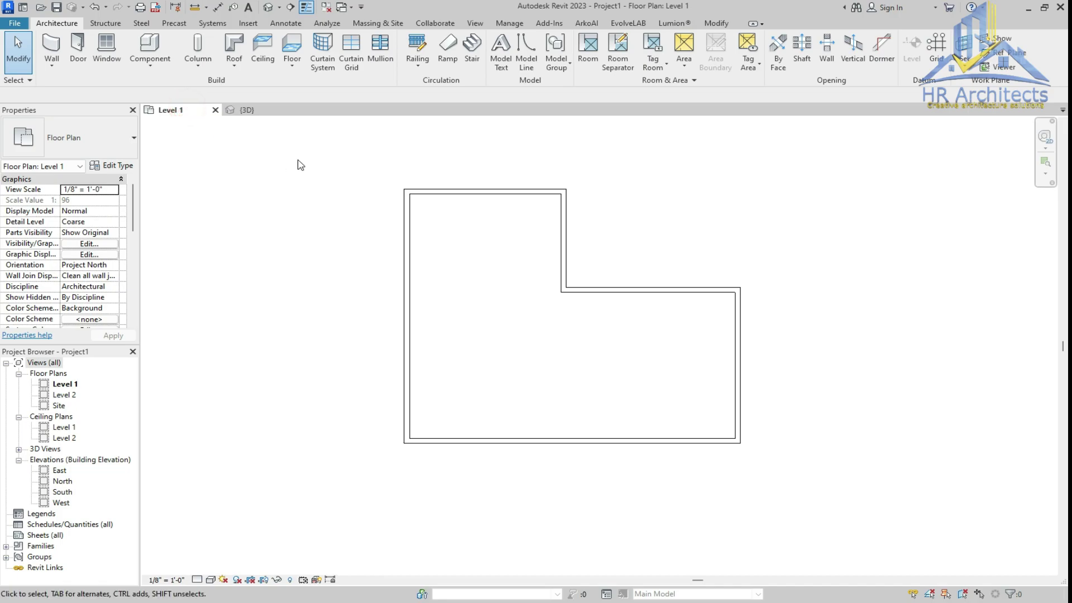
- Switch to the Level 2 floor plan and expand the Roof dropdown on the Architecture tab
double_click(65, 396)
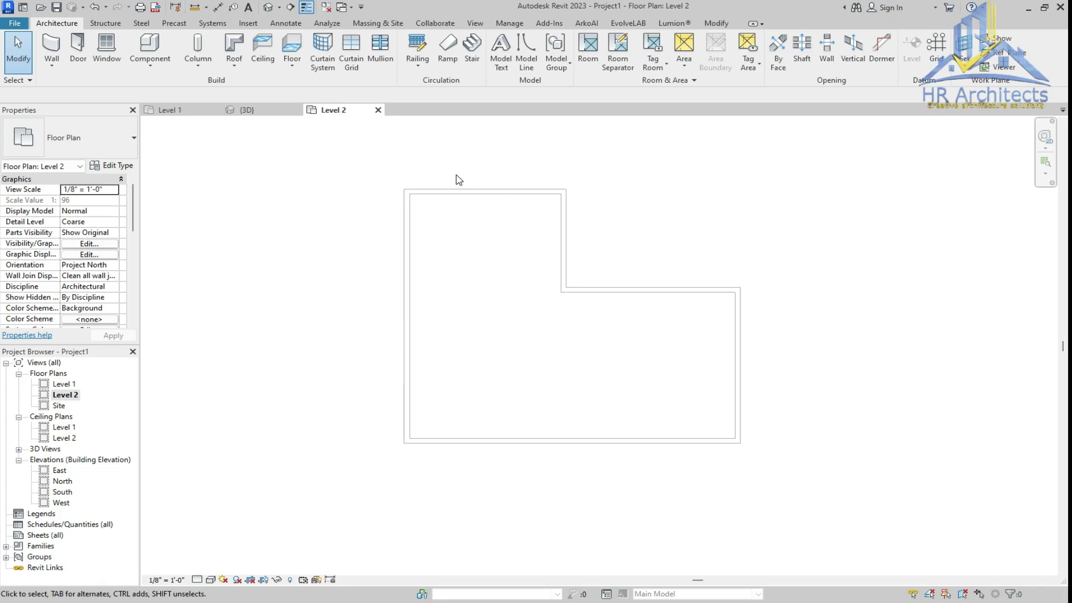
scroll(459, 180, up, 1)
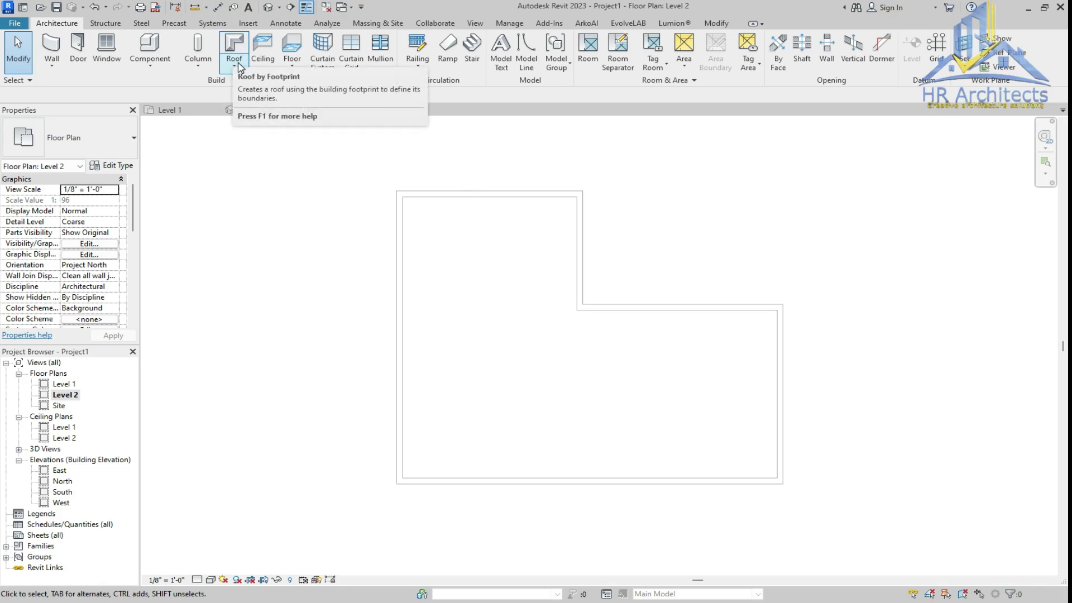
click(239, 67)
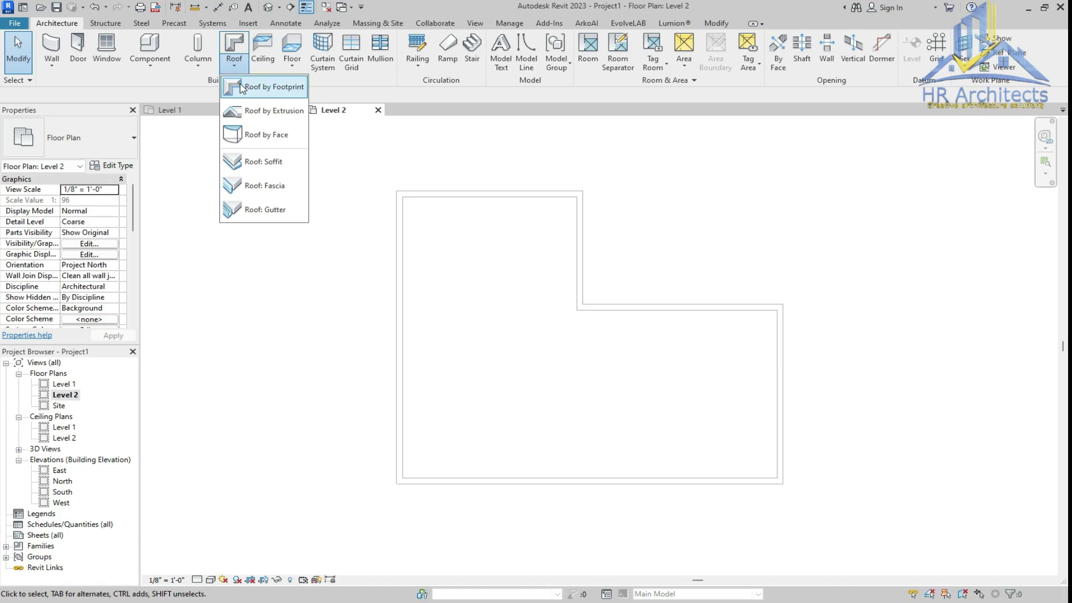
- Start a Roof by Footprint, inspecting the Generic - 12" roof's layer structure without changing it
click(240, 87)
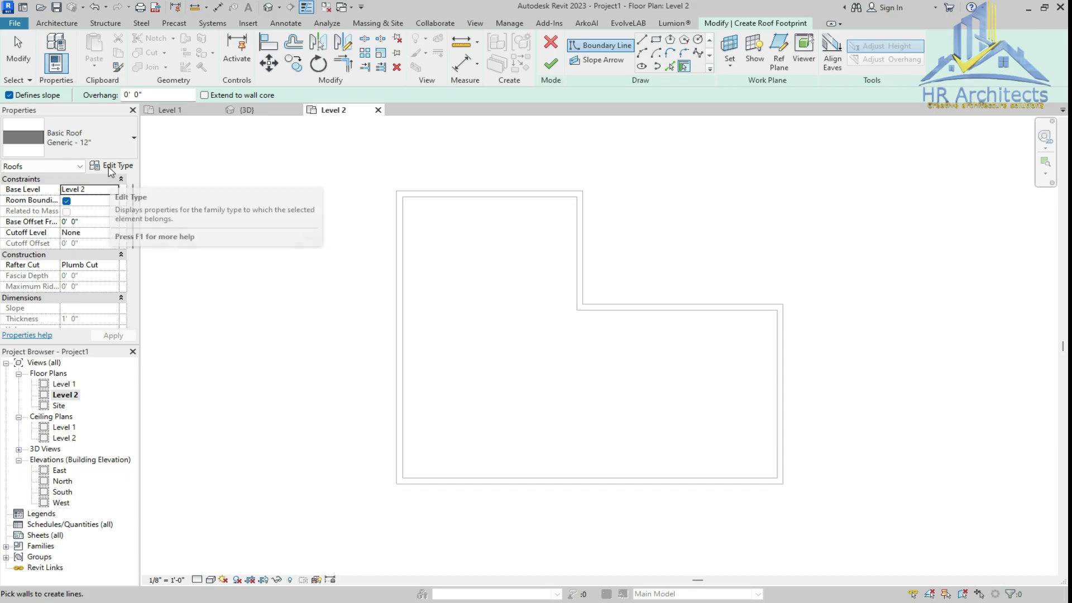
click(111, 167)
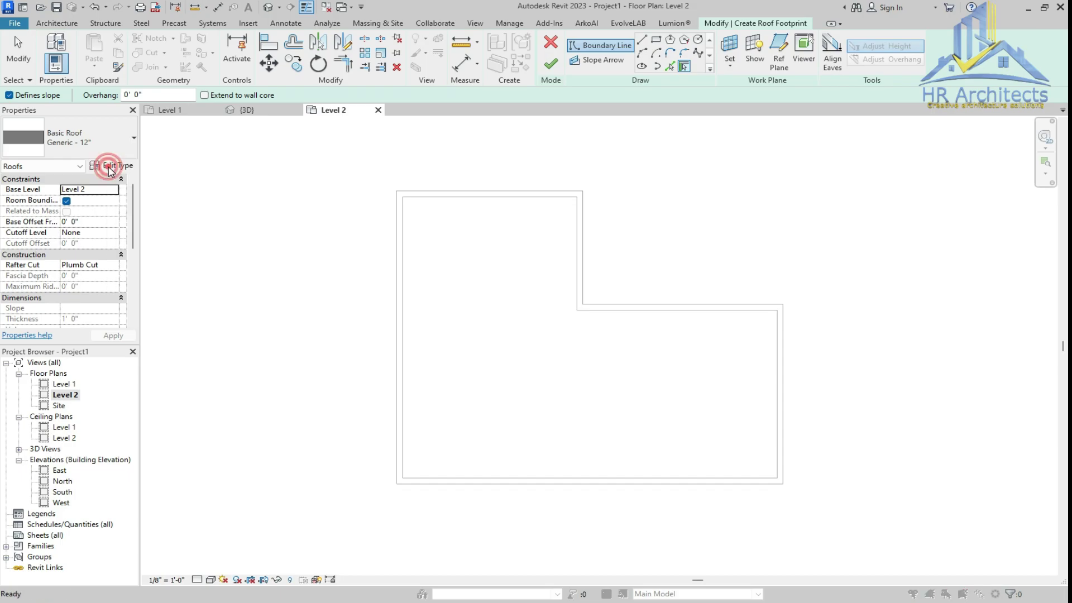
click(199, 250)
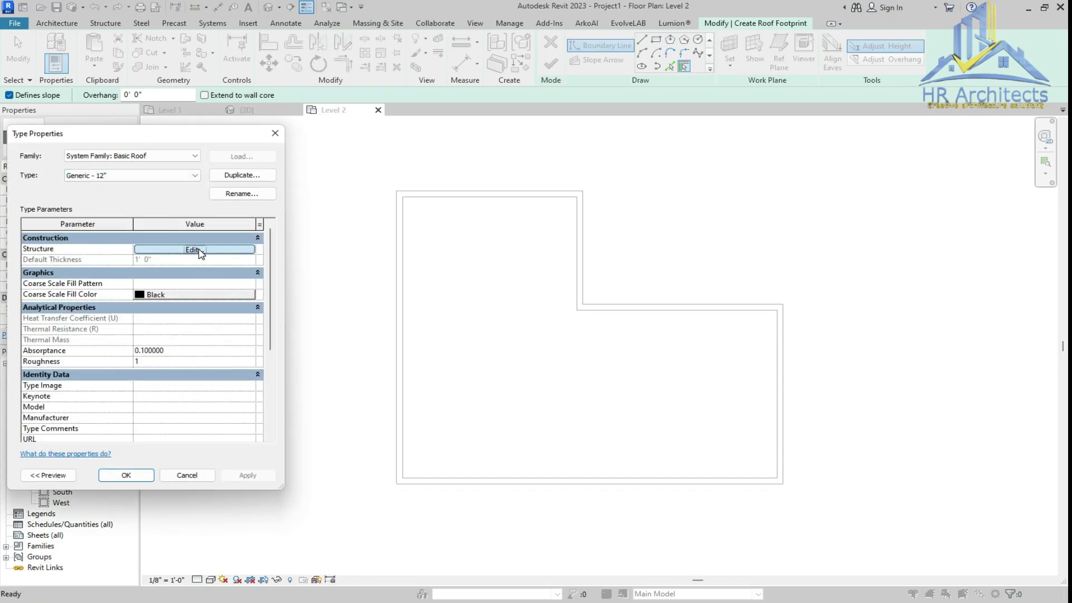
click(186, 465)
click(184, 472)
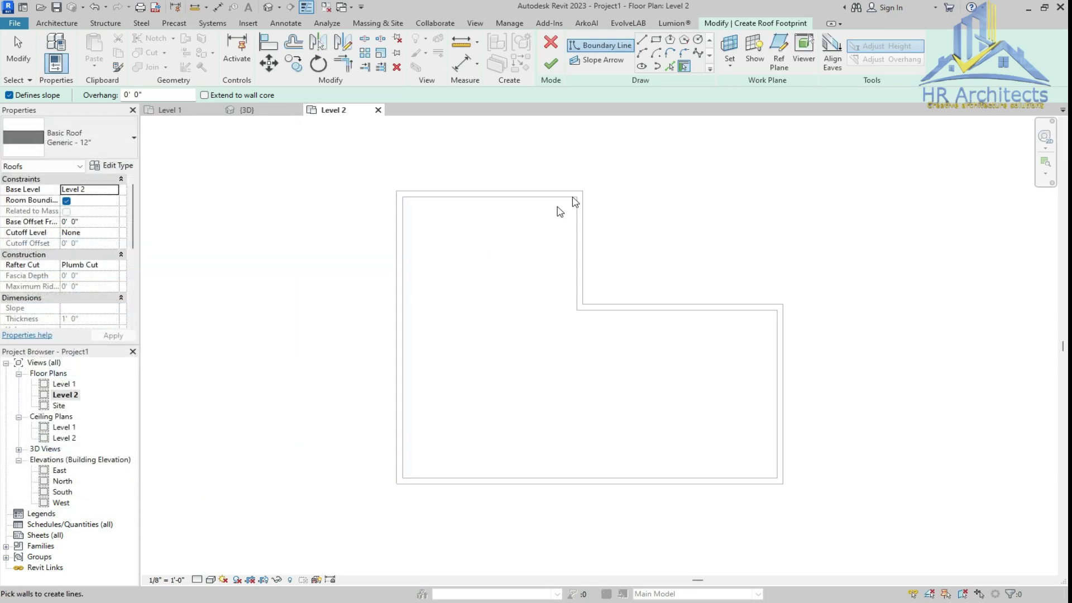
scroll(593, 214, up, 2)
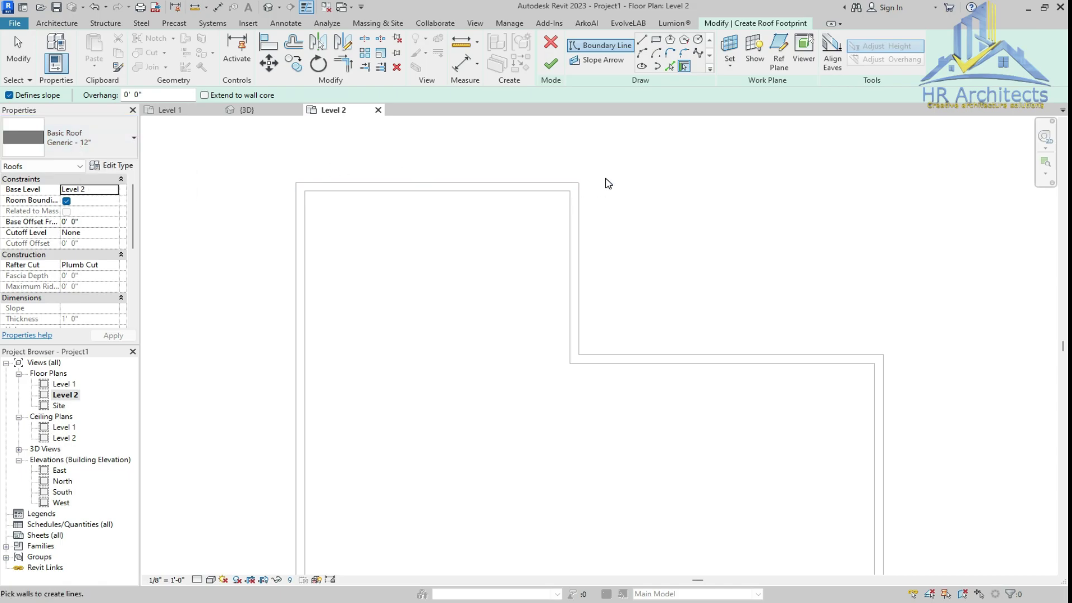
scroll(608, 183, down, 2)
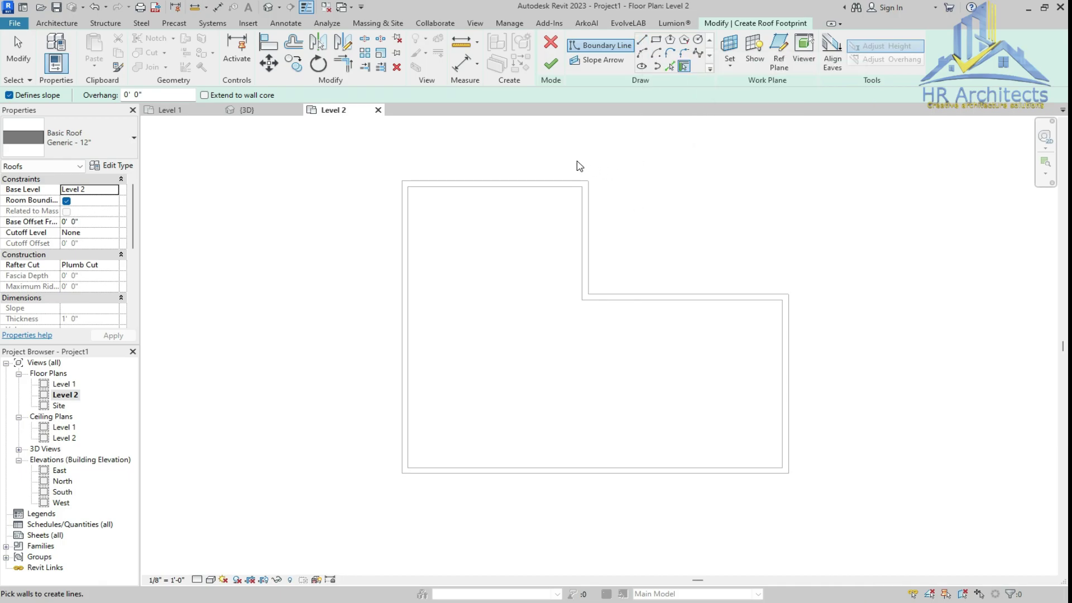
scroll(579, 166, up, 1)
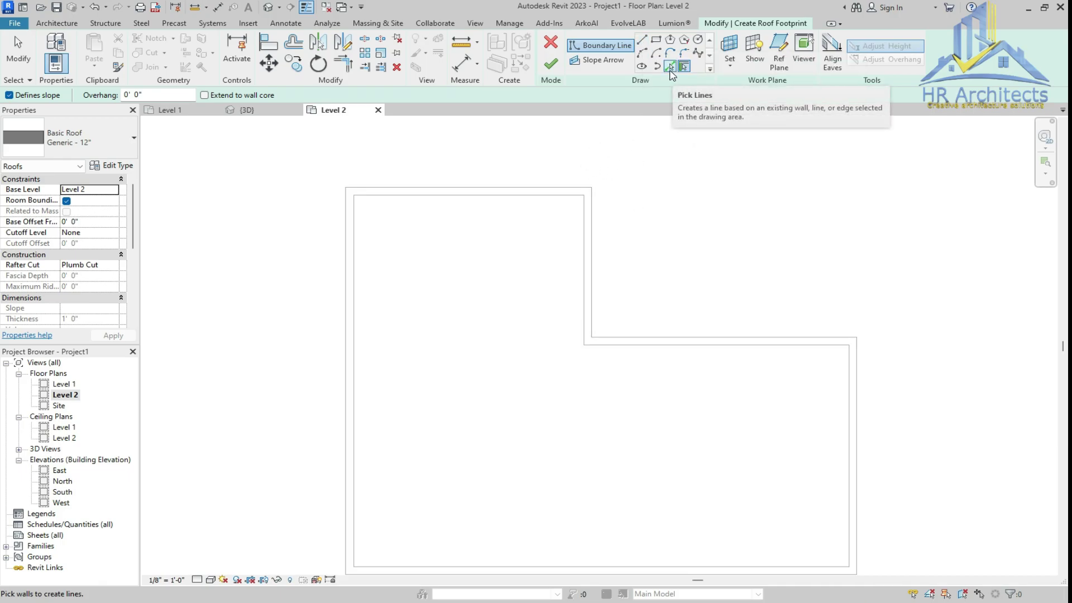
- Pick all six outer wall edges as the roof footprint and finish the 9"/12" hip roof
click(669, 68)
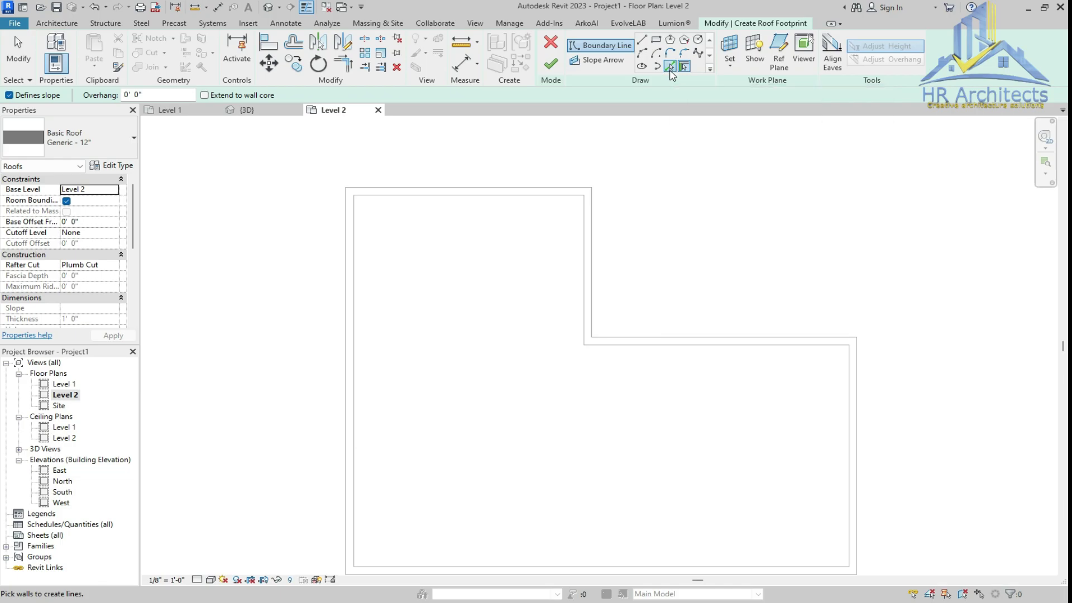
click(519, 191)
click(345, 280)
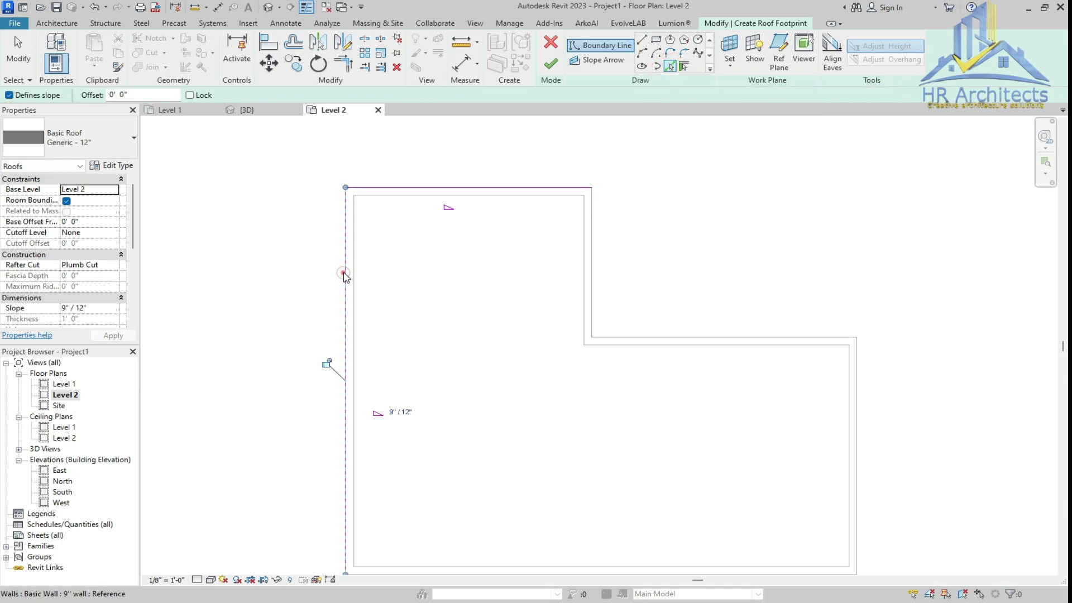
click(591, 242)
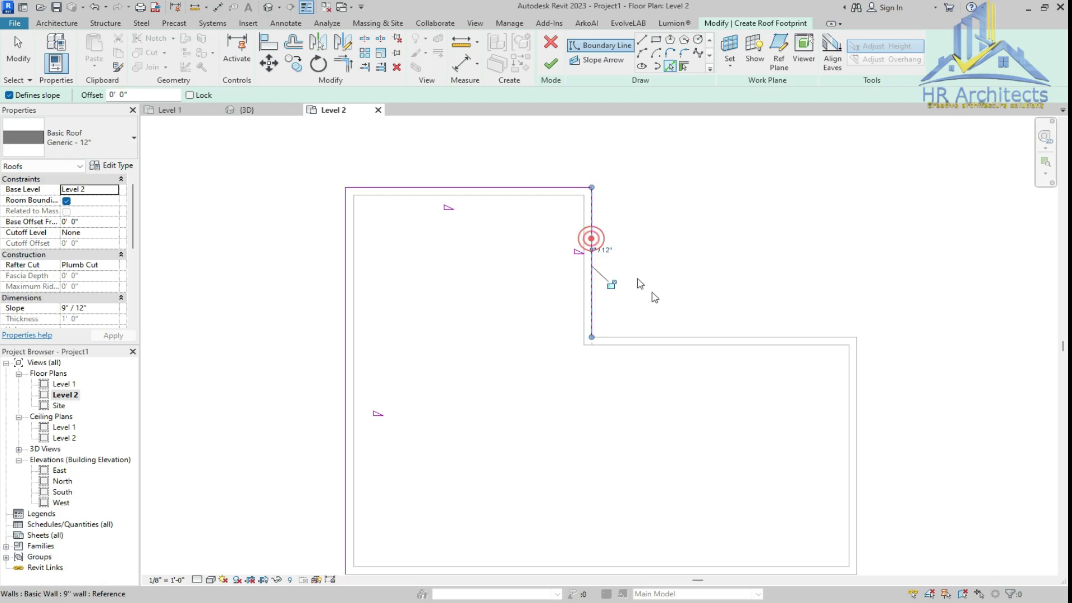
click(680, 336)
scroll(643, 229, down, 2)
click(783, 345)
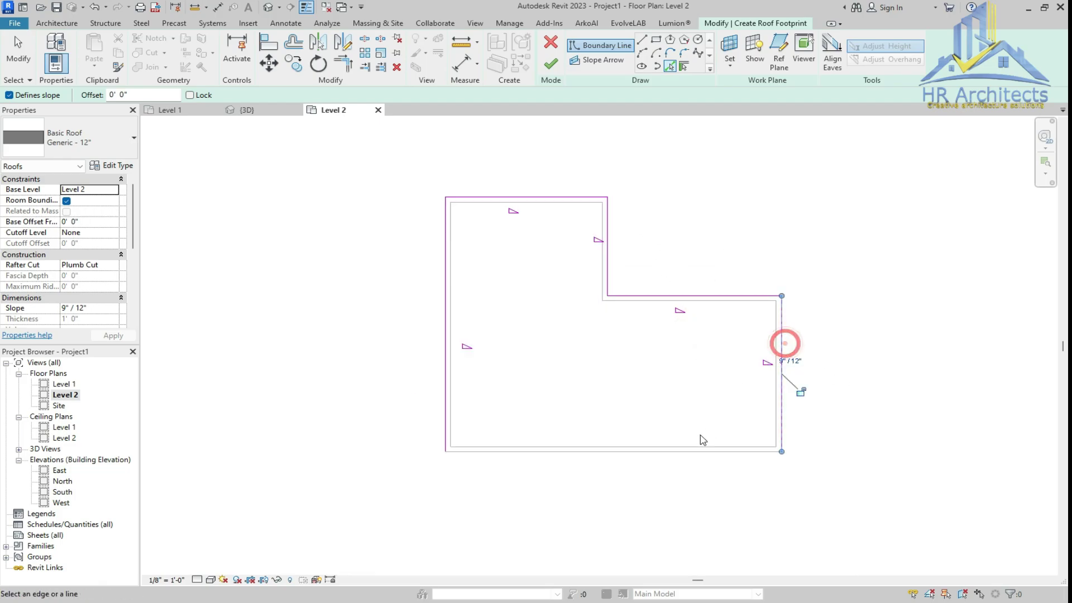
click(679, 455)
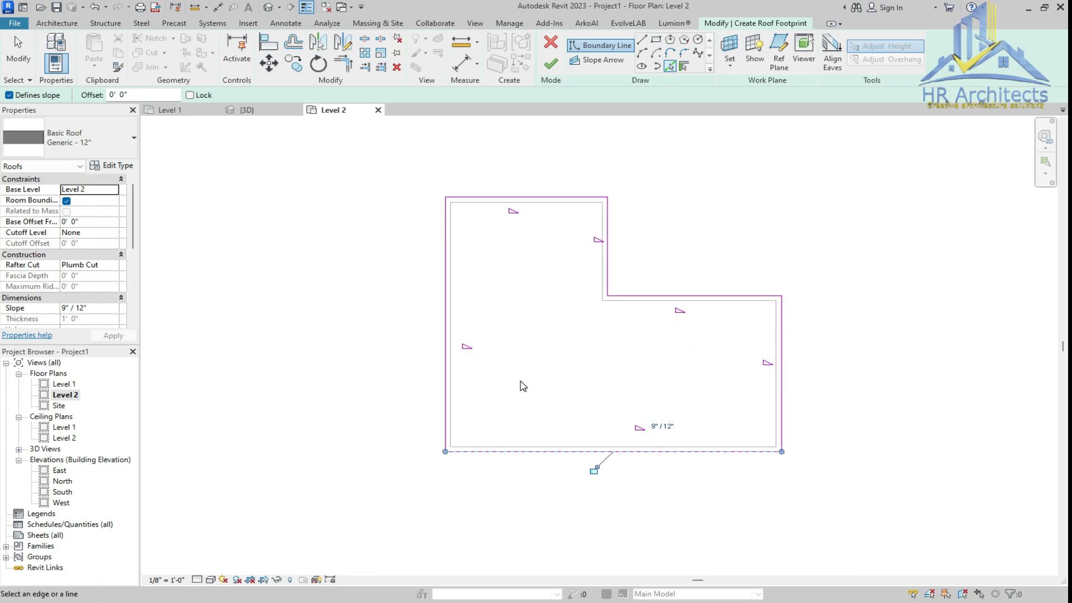
scroll(514, 234, up, 2)
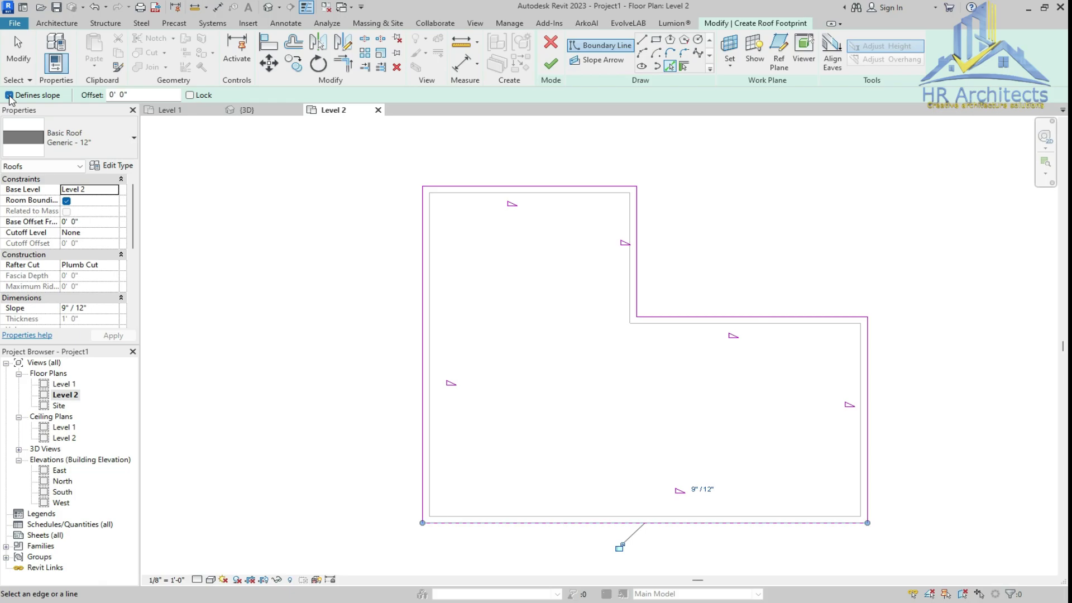
click(9, 96)
click(554, 68)
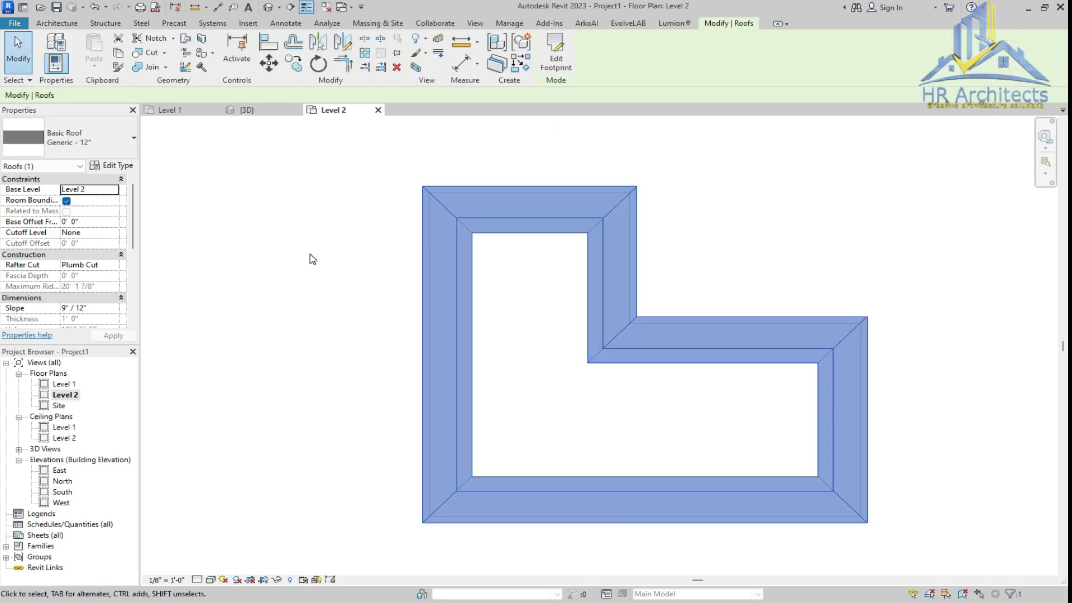
click(294, 279)
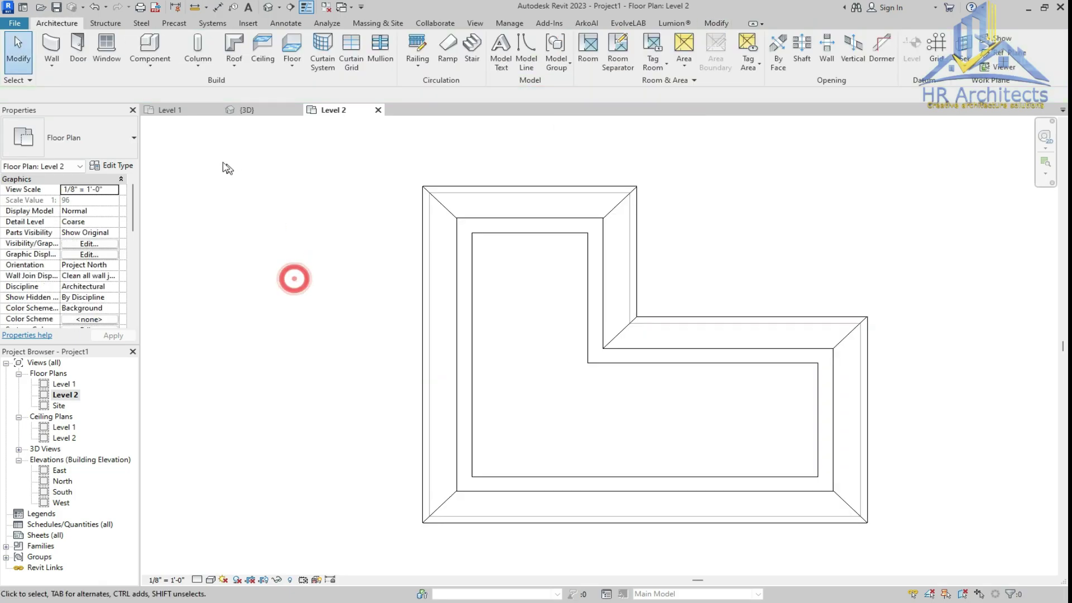
click(246, 110)
scroll(351, 319, down, 4)
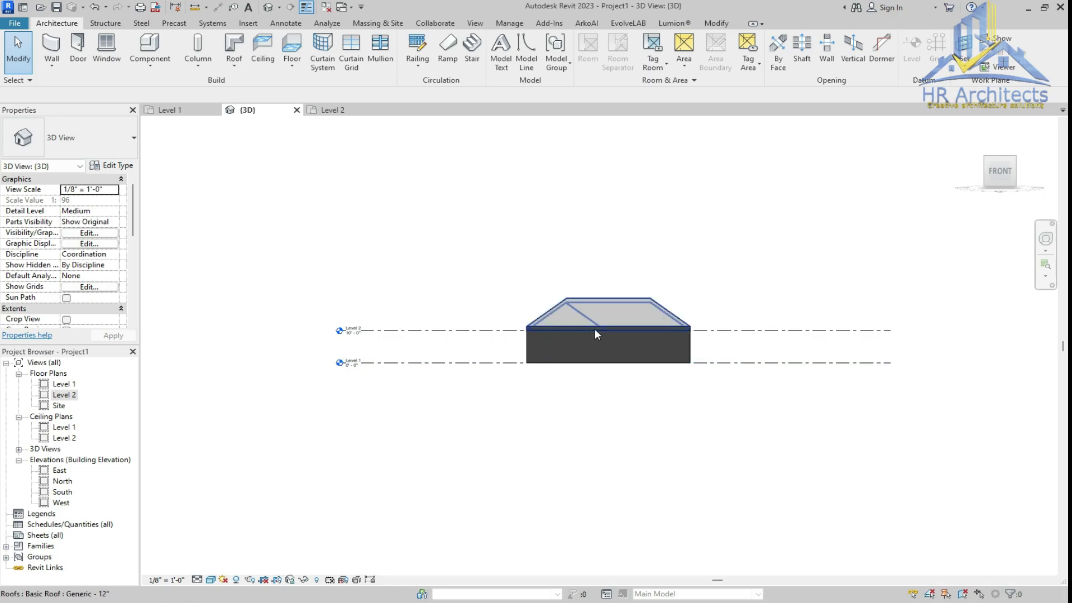
scroll(595, 328, up, 3)
mouse_move(1001, 177)
mouse_down()
mouse_move(847, 234)
mouse_move(698, 380)
mouse_up()
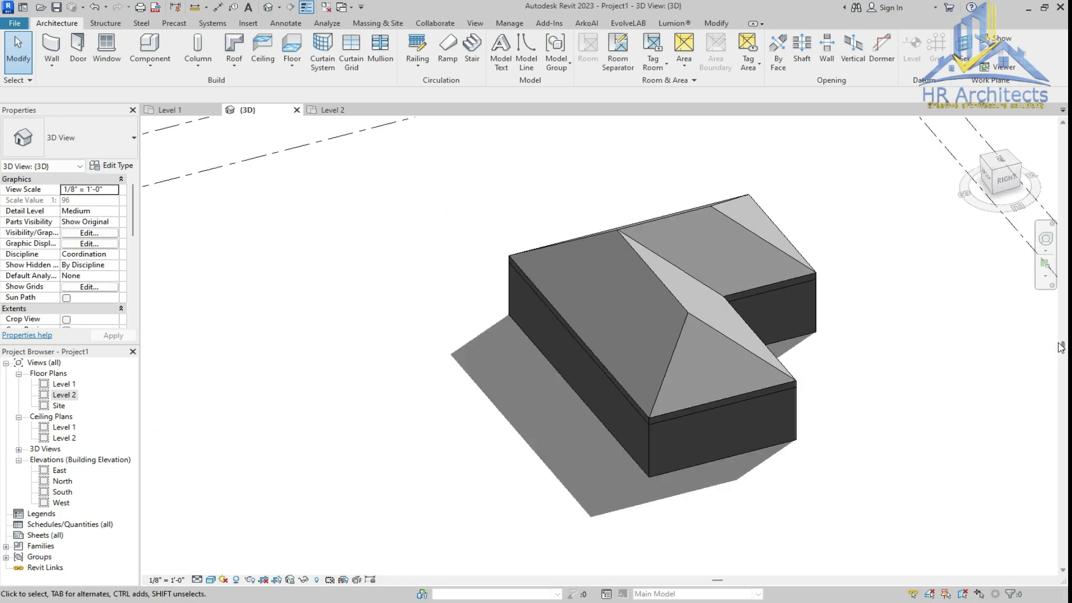
scroll(698, 379, down, 2)
scroll(698, 379, up, 2)
scroll(839, 302, up, 2)
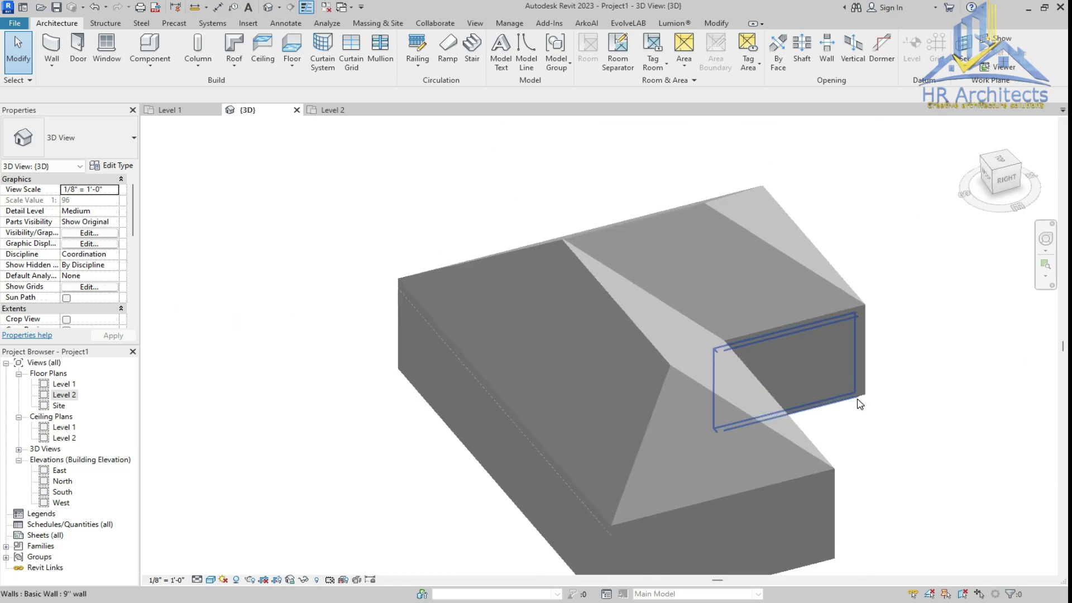
scroll(726, 335, up, 2)
scroll(634, 359, down, 3)
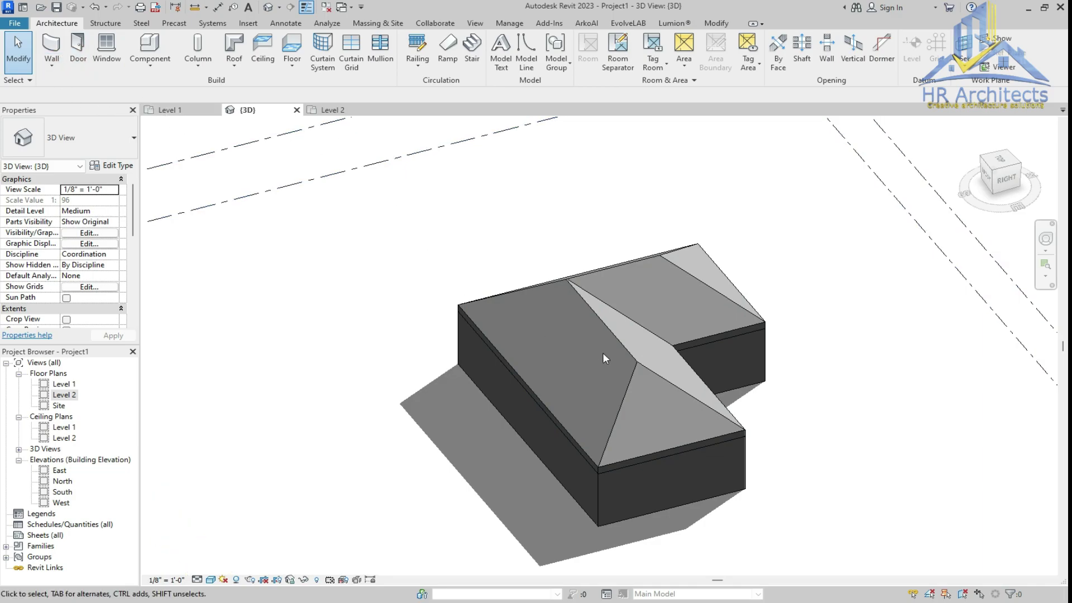
scroll(675, 392, up, 1)
scroll(594, 330, up, 2)
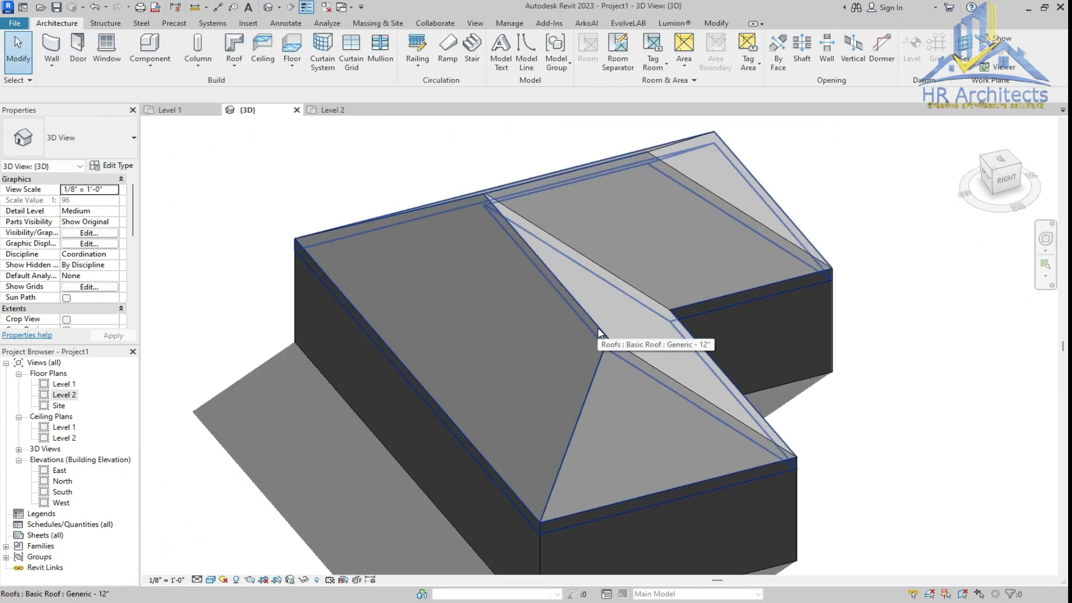
click(317, 111)
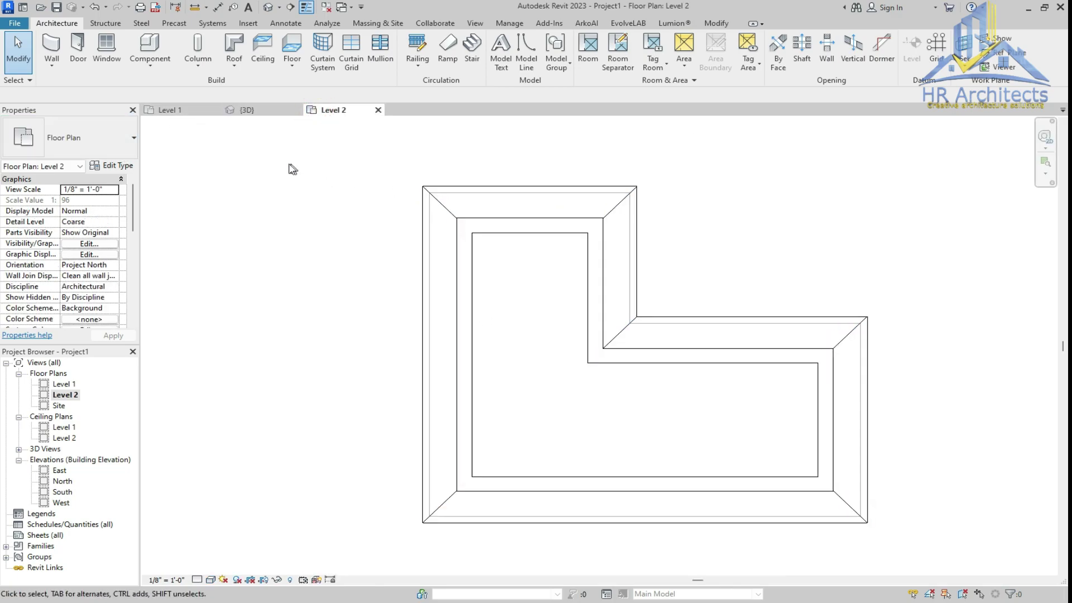
mouse_move(243, 110)
click(266, 114)
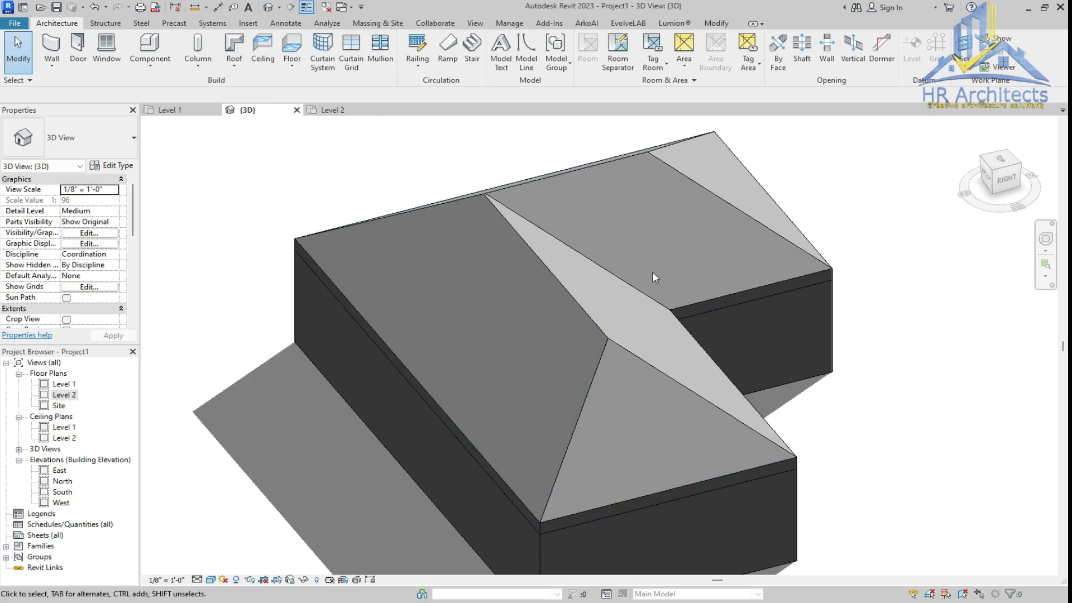
scroll(656, 312, down, 3)
scroll(661, 374, up, 6)
scroll(660, 377, down, 5)
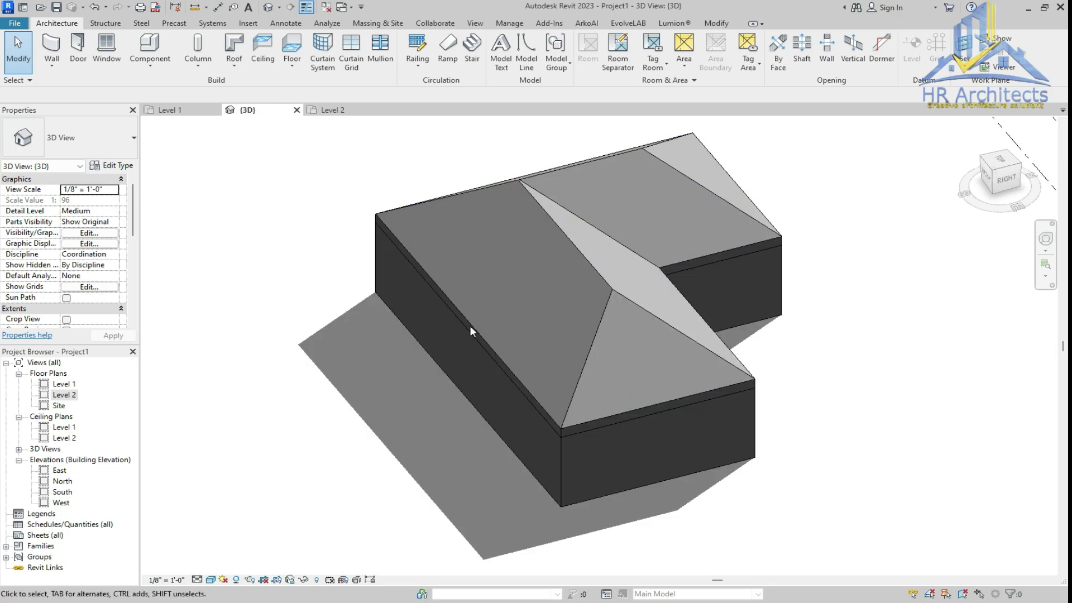
click(330, 111)
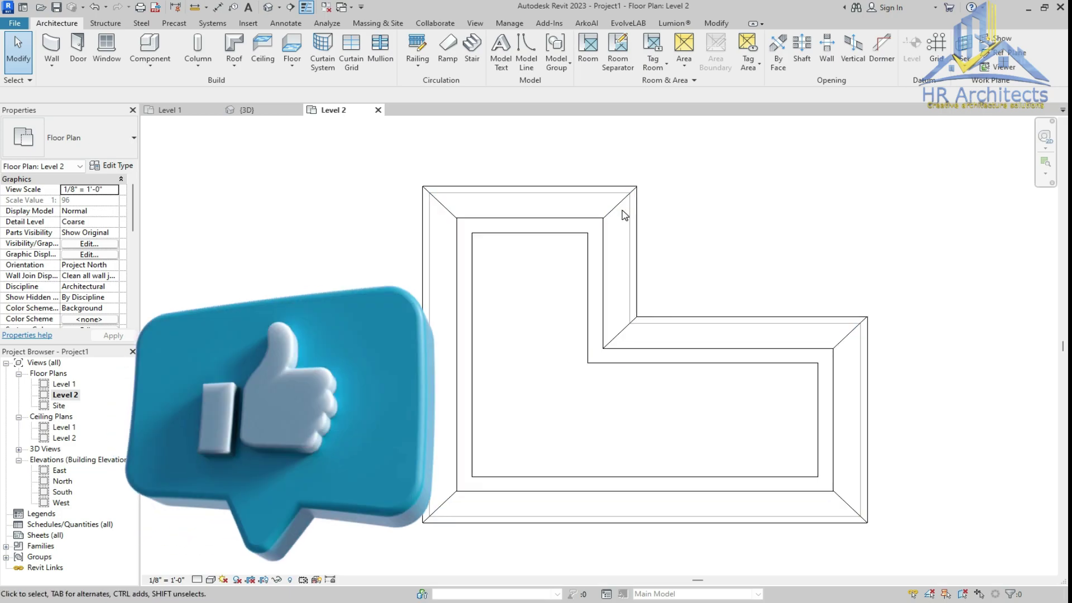
- Edit the roof footprint and clear Defines Slope on all six boundary lines to flatten it
click(603, 226)
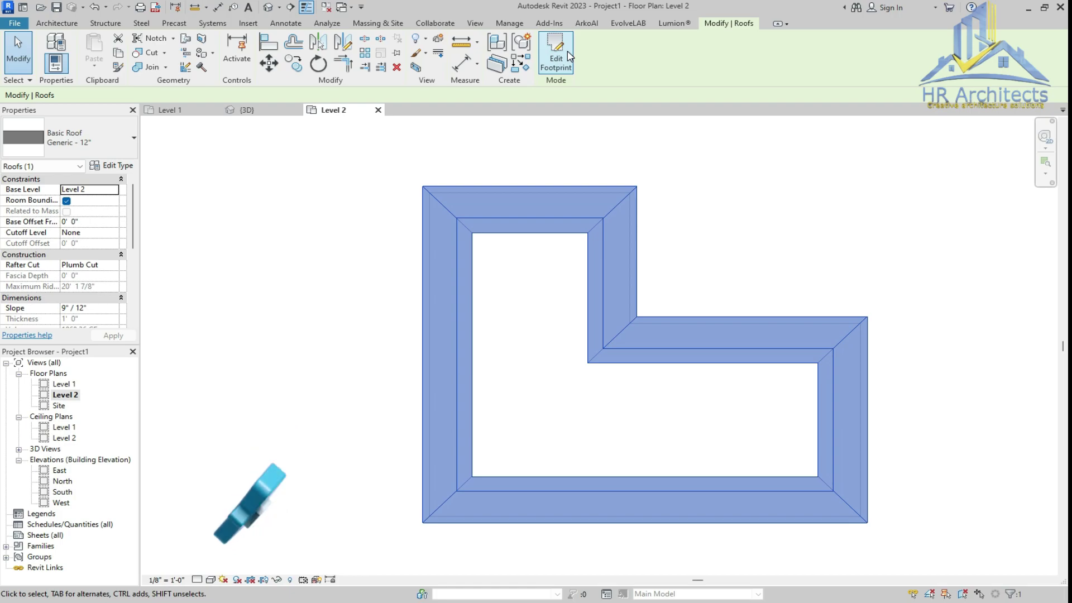
click(564, 54)
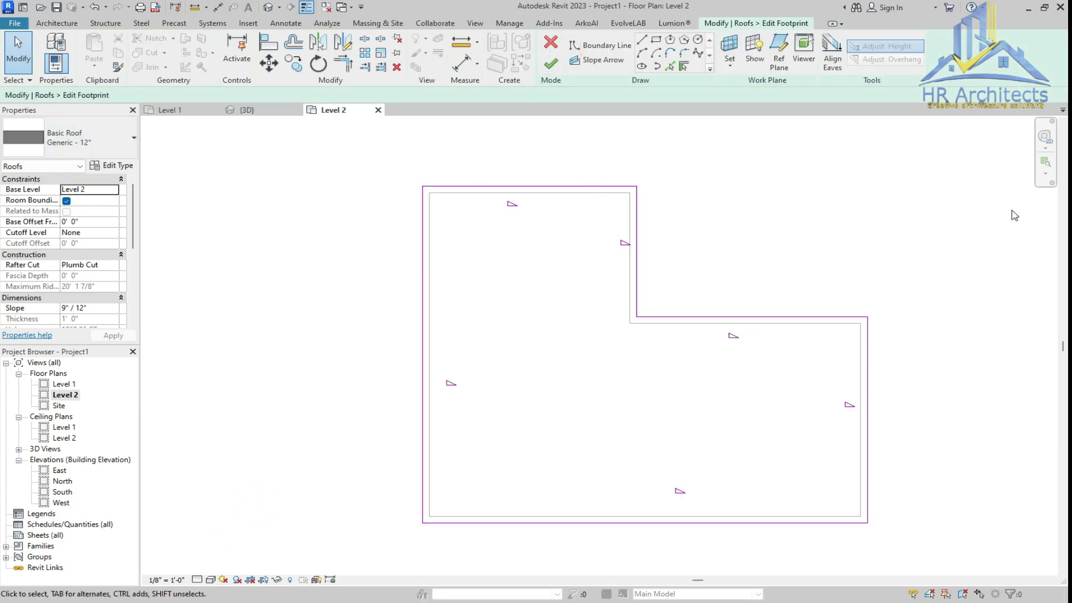
drag(955, 167, 302, 556)
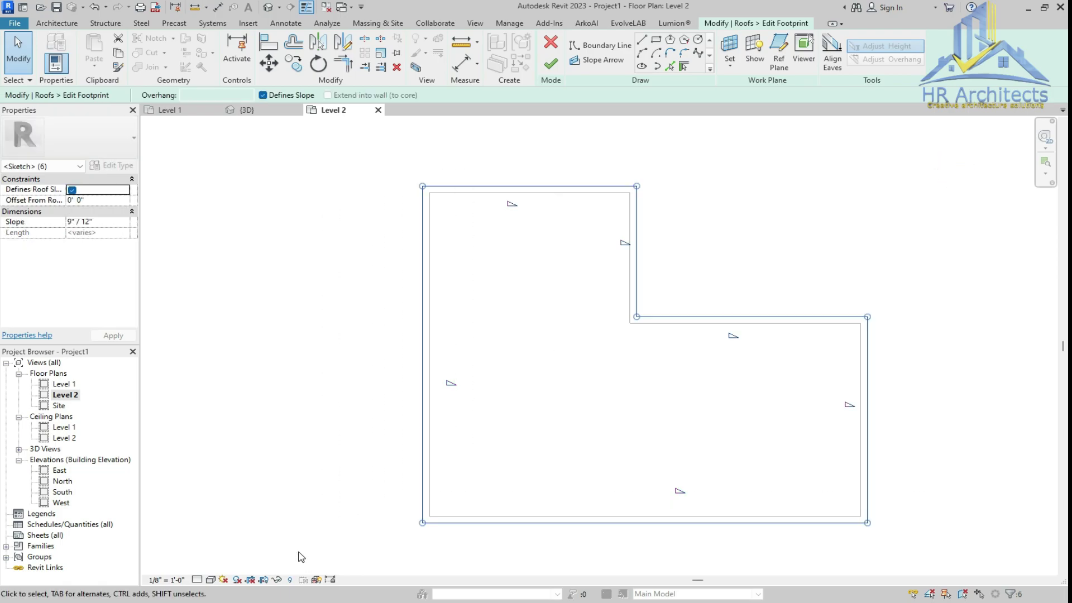
click(263, 96)
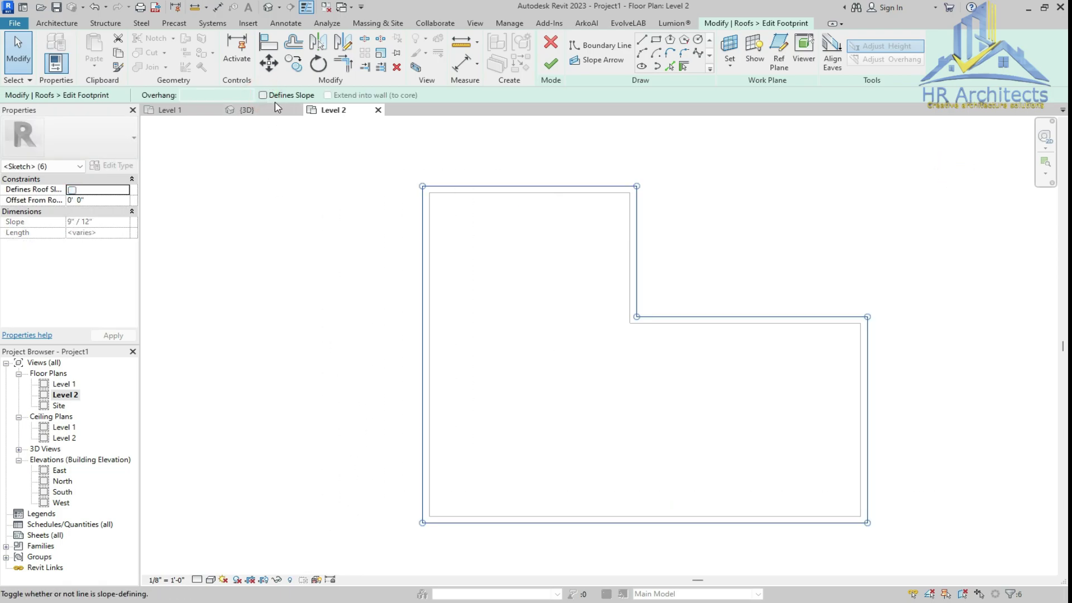
click(551, 66)
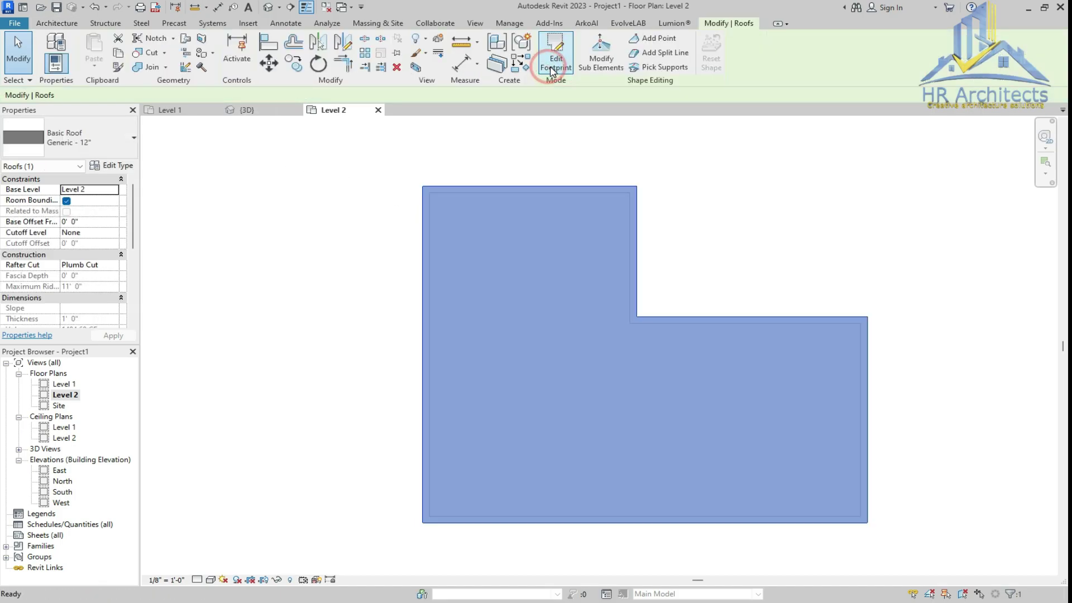
- Inspect the flat L-shaped roof slab on the walls in the 3D view
click(254, 110)
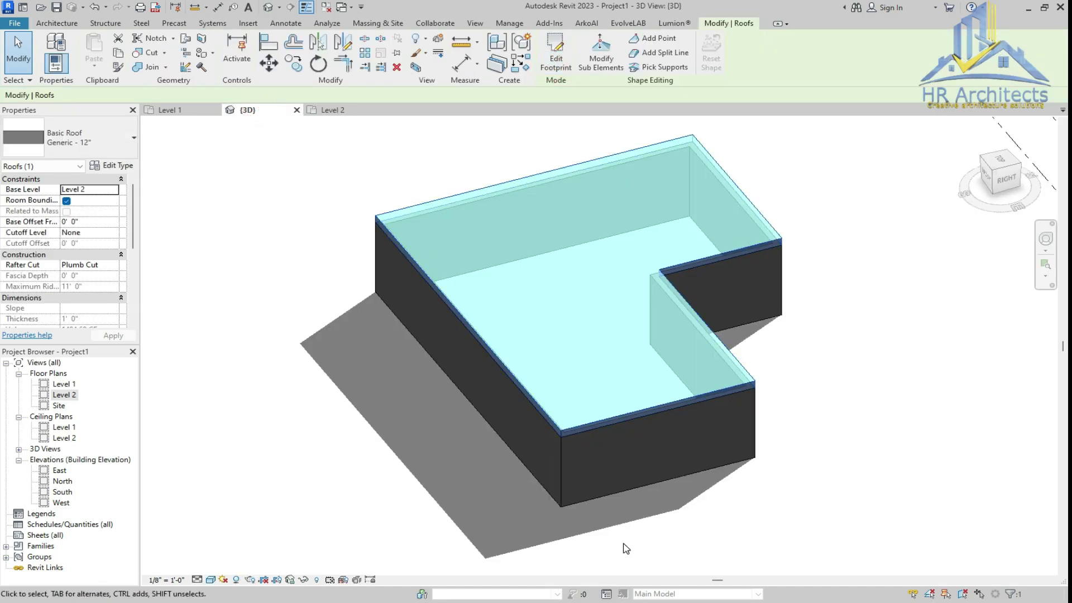
click(630, 551)
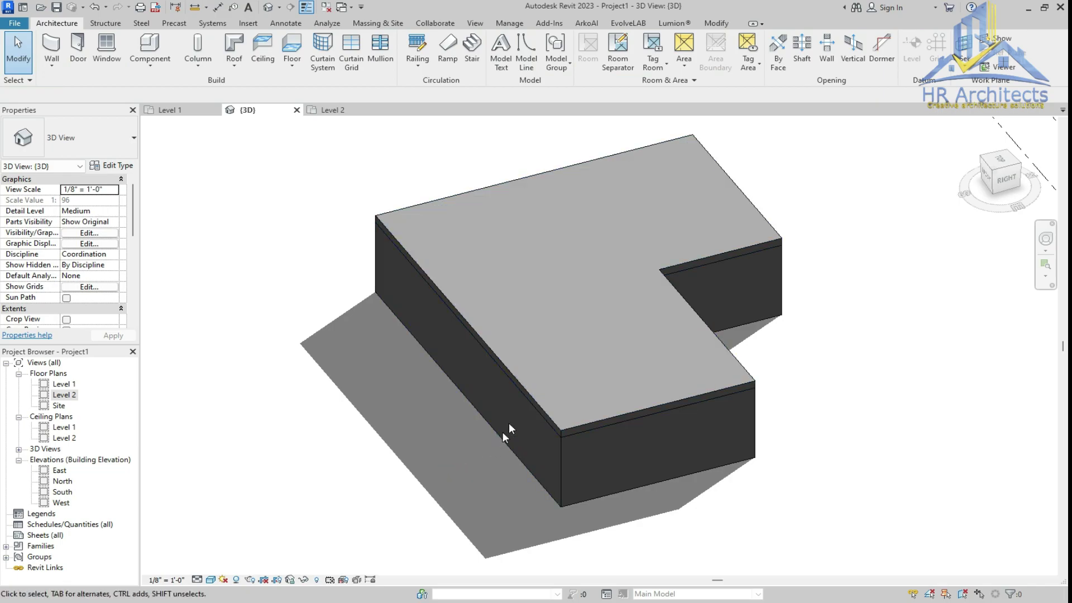
scroll(509, 425, up, 3)
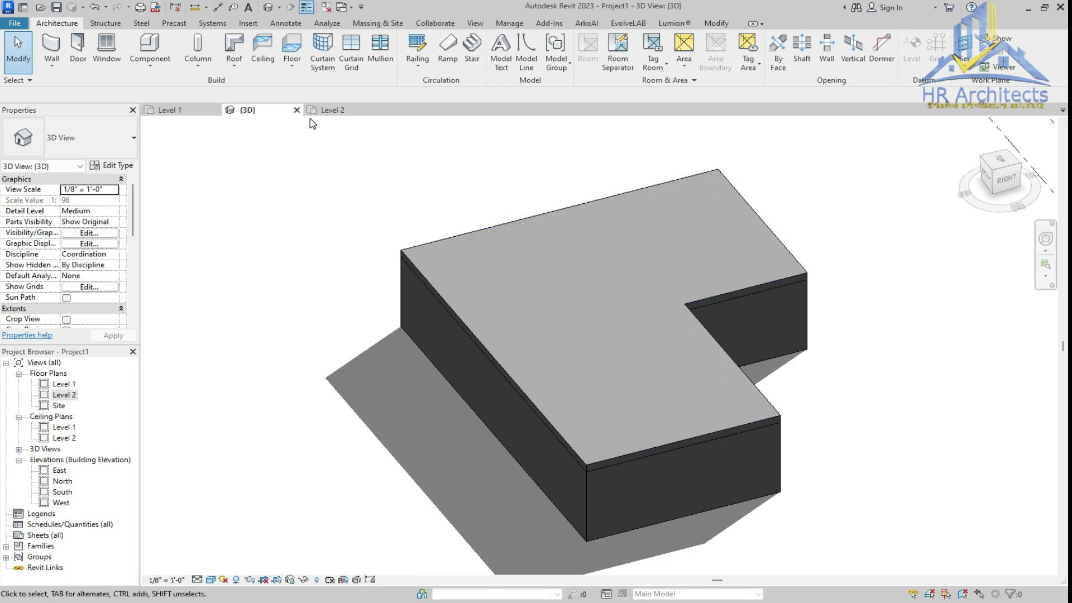
- On Level 2, drag the roof's top edge 3'-0" out and the upper wing's right edge outward
click(329, 112)
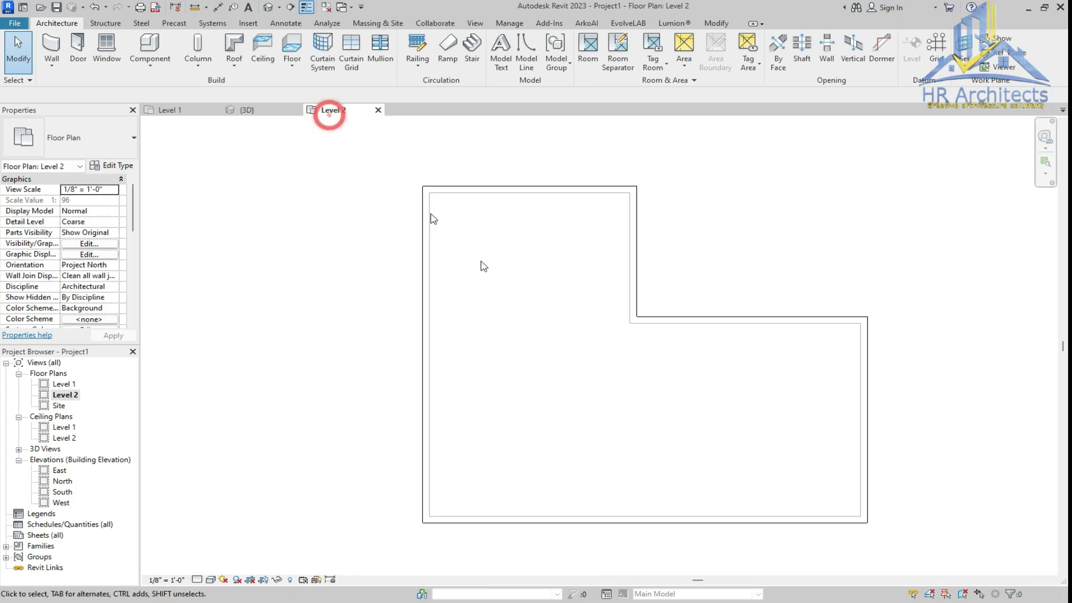
click(641, 524)
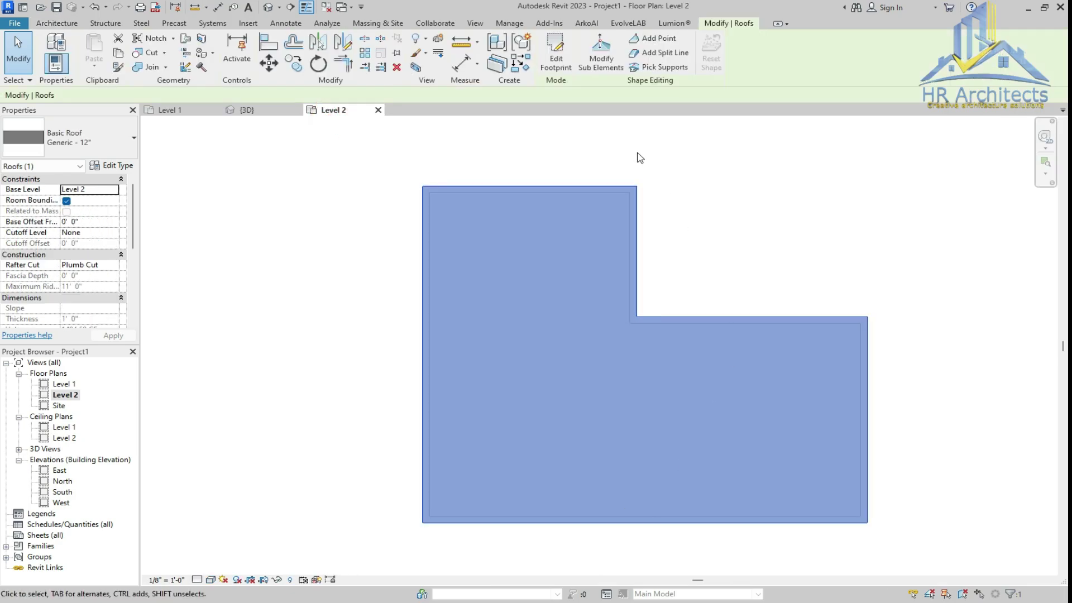
click(556, 56)
scroll(538, 177, up, 2)
click(539, 192)
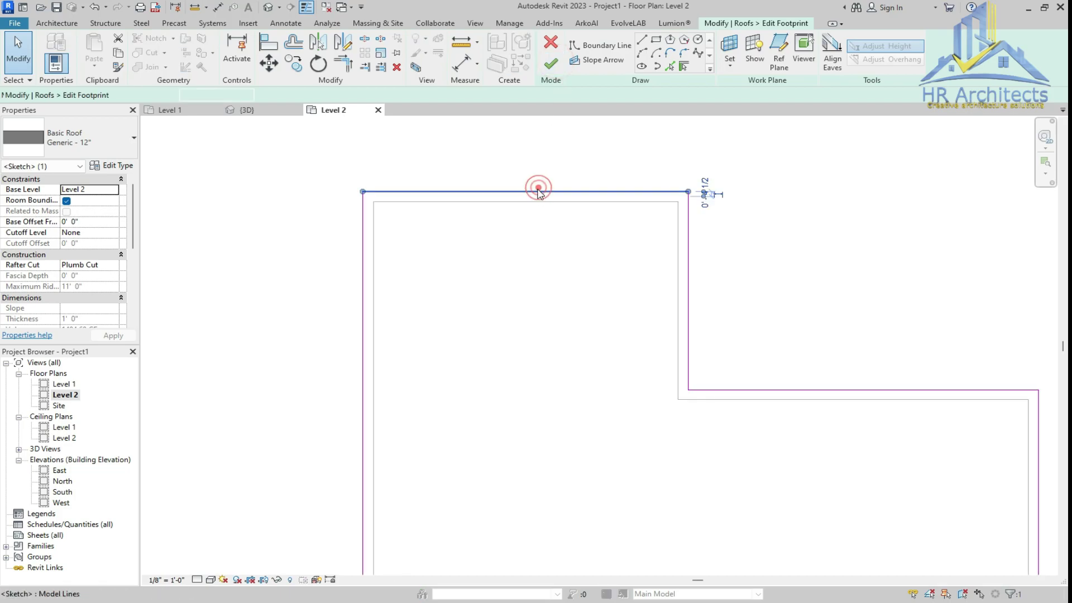
drag(533, 192, 538, 157)
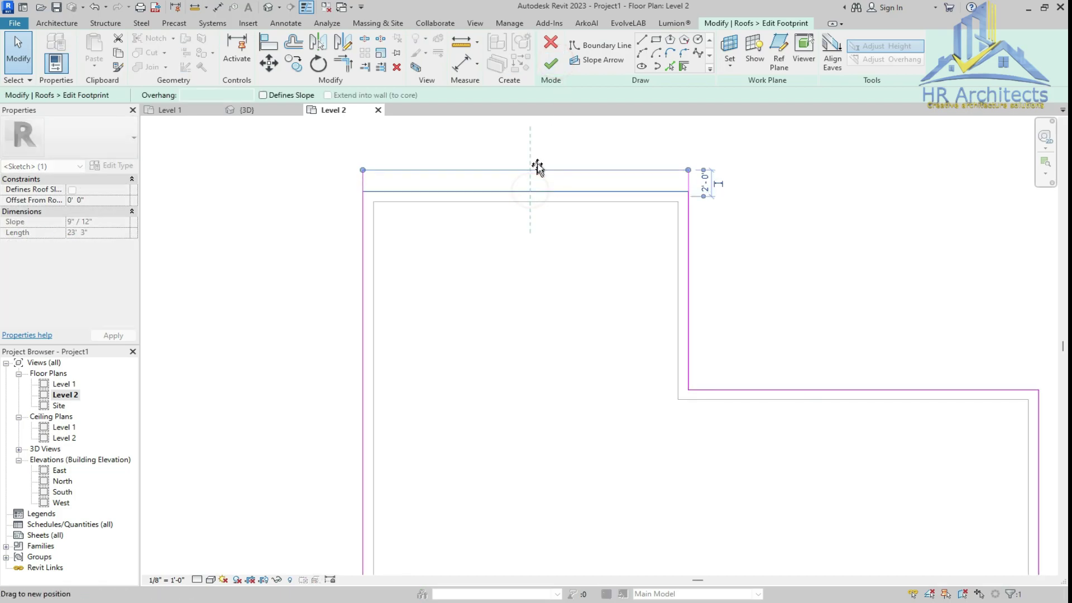
click(687, 243)
drag(688, 243, 721, 253)
- Push the inner horizontal edge 3'-0" and the far-right edge outward, finish, and view in 3D
drag(799, 393, 795, 360)
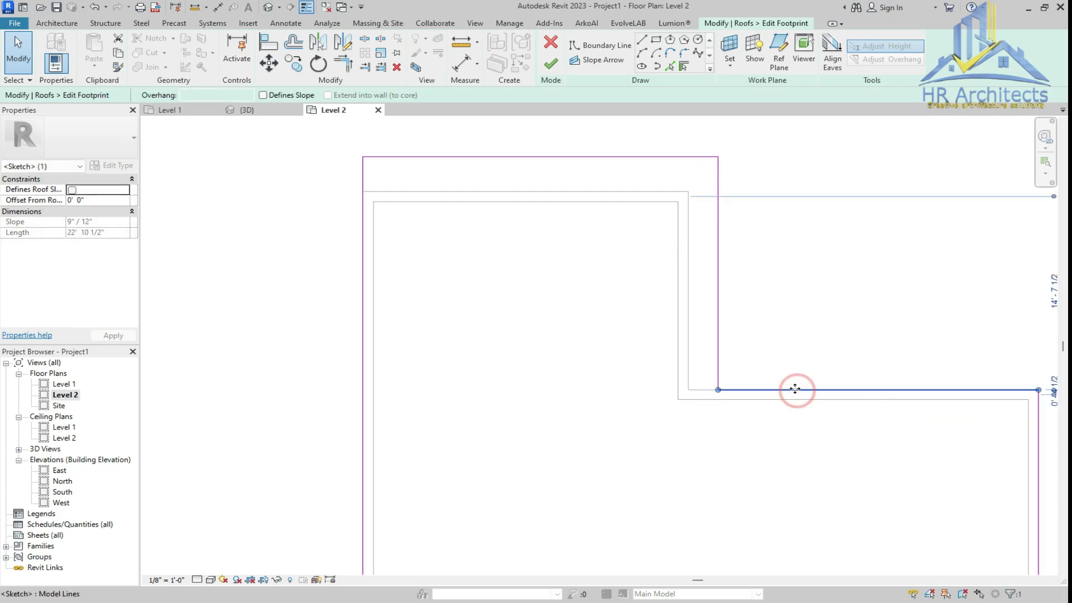
scroll(521, 313, down, 3)
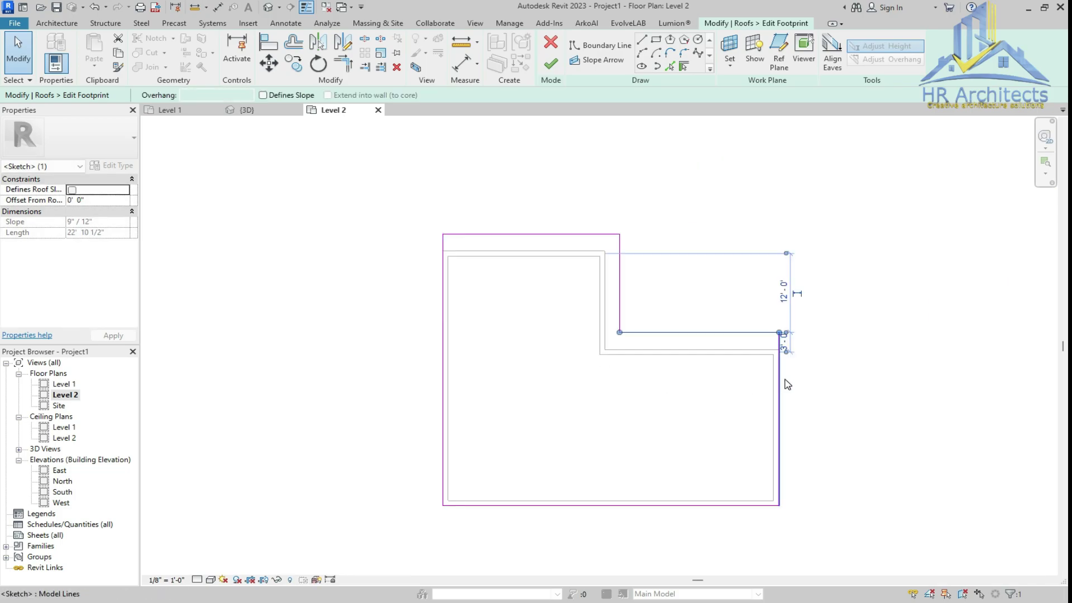
click(820, 390)
click(777, 409)
drag(777, 409, 803, 413)
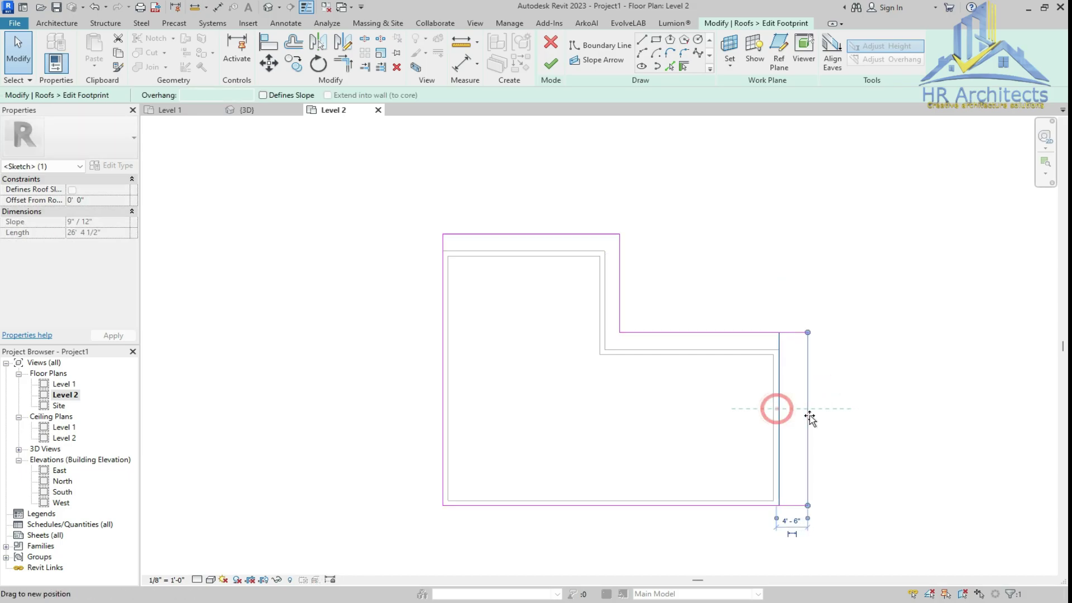
click(552, 66)
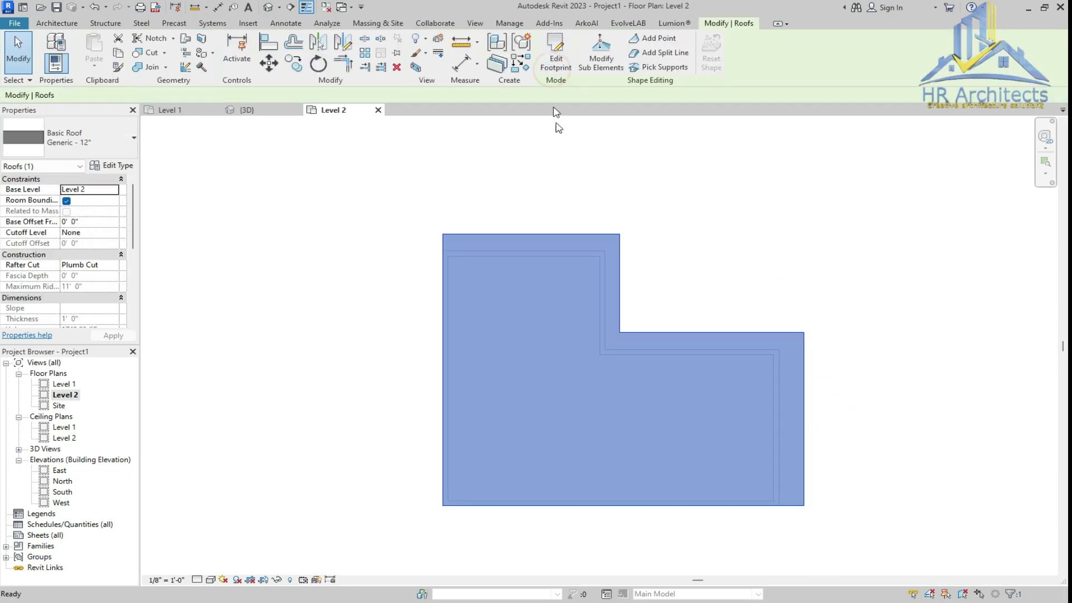
click(270, 110)
scroll(469, 424, down, 3)
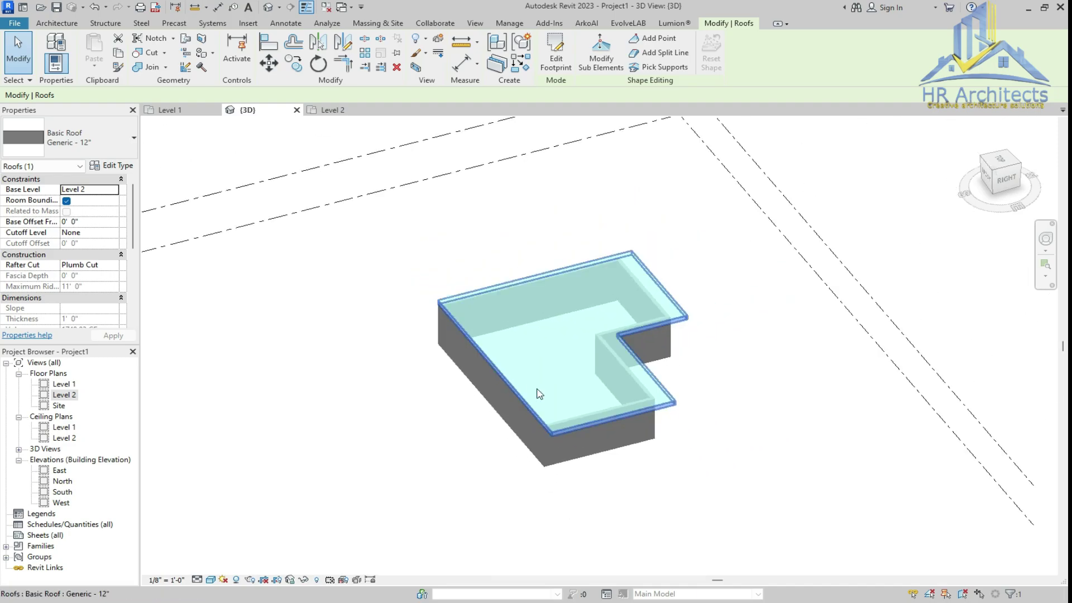
click(722, 445)
scroll(722, 445, down, 2)
scroll(755, 368, up, 3)
mouse_move(922, 247)
shift+middle_down()
mouse_move(837, 196)
mouse_move(706, 179)
mouse_move(693, 167)
shift+middle_up()
scroll(634, 335, down, 3)
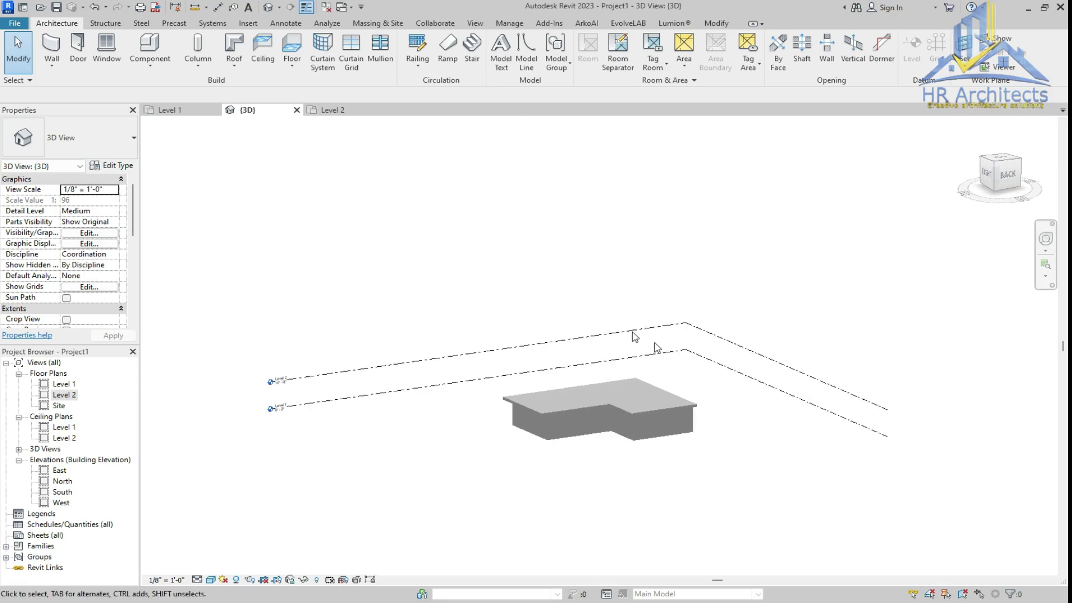
scroll(579, 359, up, 2)
scroll(622, 454, up, 2)
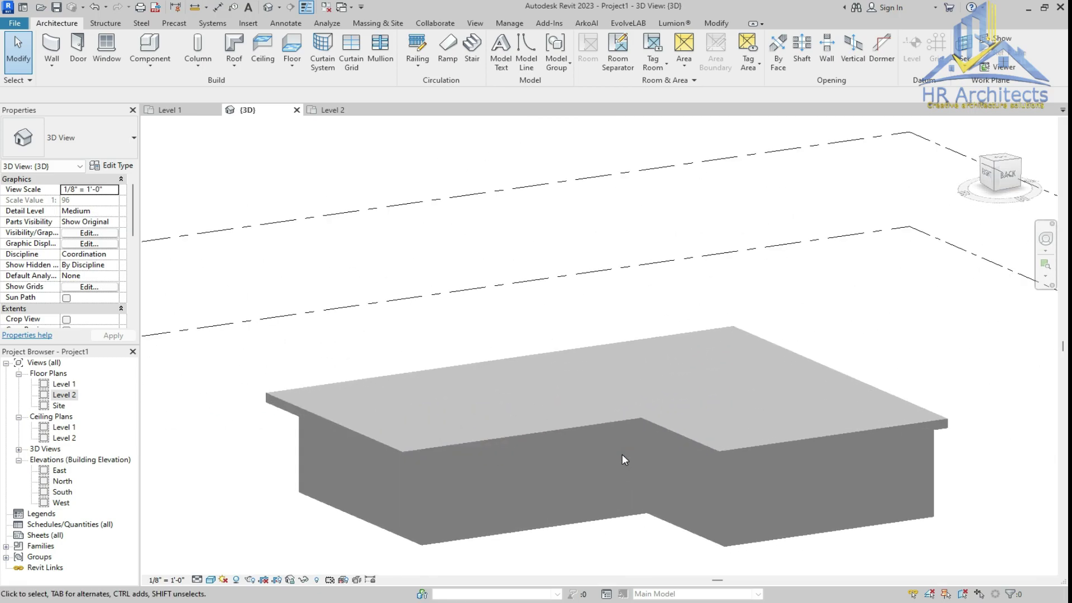
scroll(622, 453, up, 1)
scroll(629, 449, down, 1)
scroll(639, 448, down, 1)
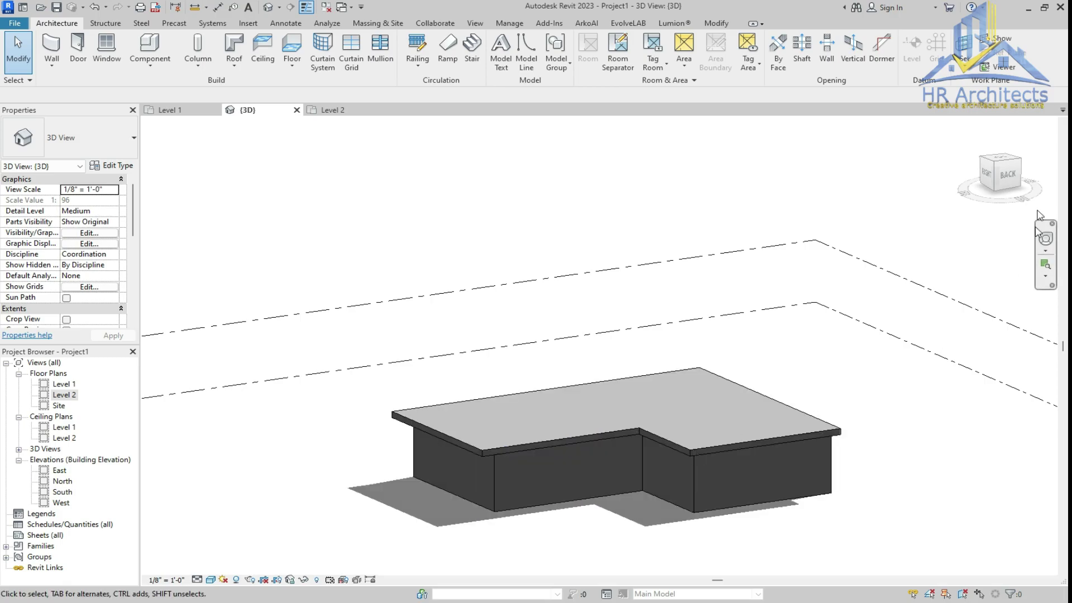
drag(1002, 175, 996, 196)
scroll(874, 352, down, 2)
scroll(816, 373, down, 1)
scroll(816, 373, up, 1)
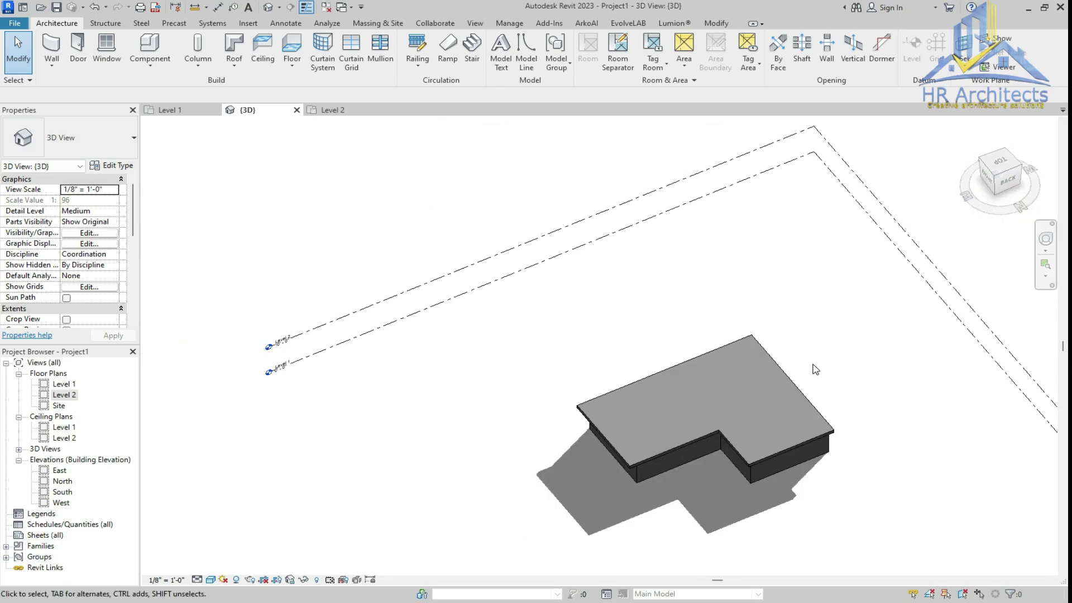
scroll(741, 456, up, 2)
scroll(631, 557, up, 1)
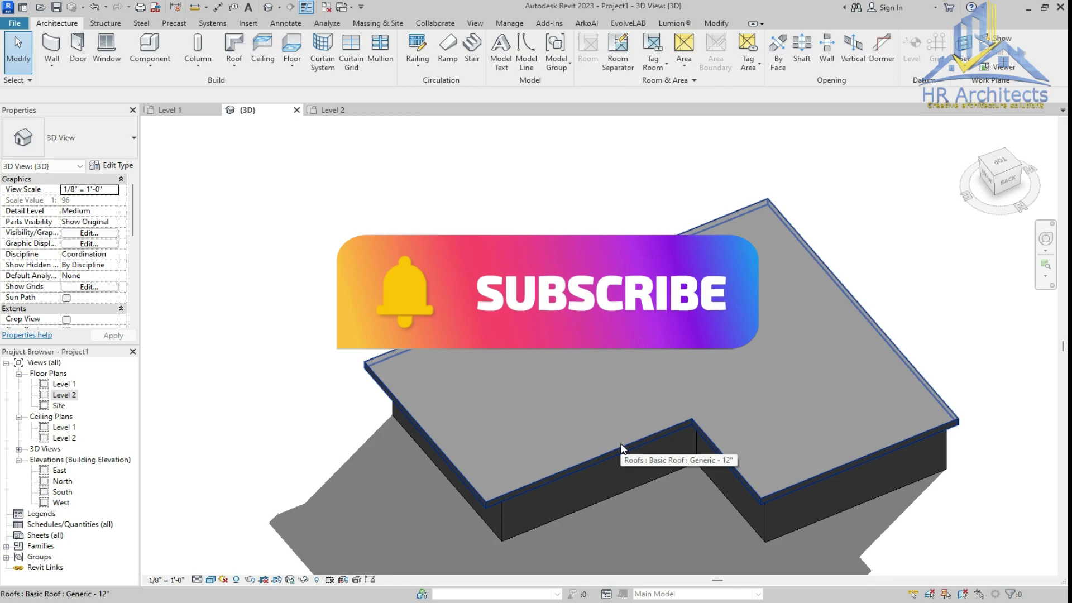
- Turn on Defines Slope for all six footprint lines of the overhanging roof and finish it
double_click(620, 444)
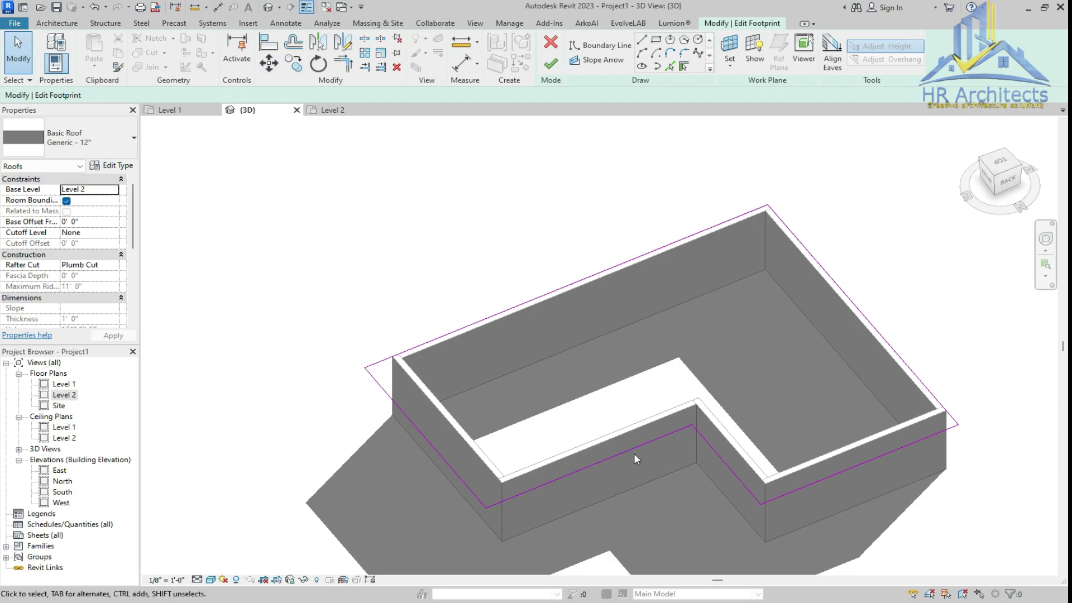
scroll(424, 249, down, 2)
drag(851, 190, 358, 468)
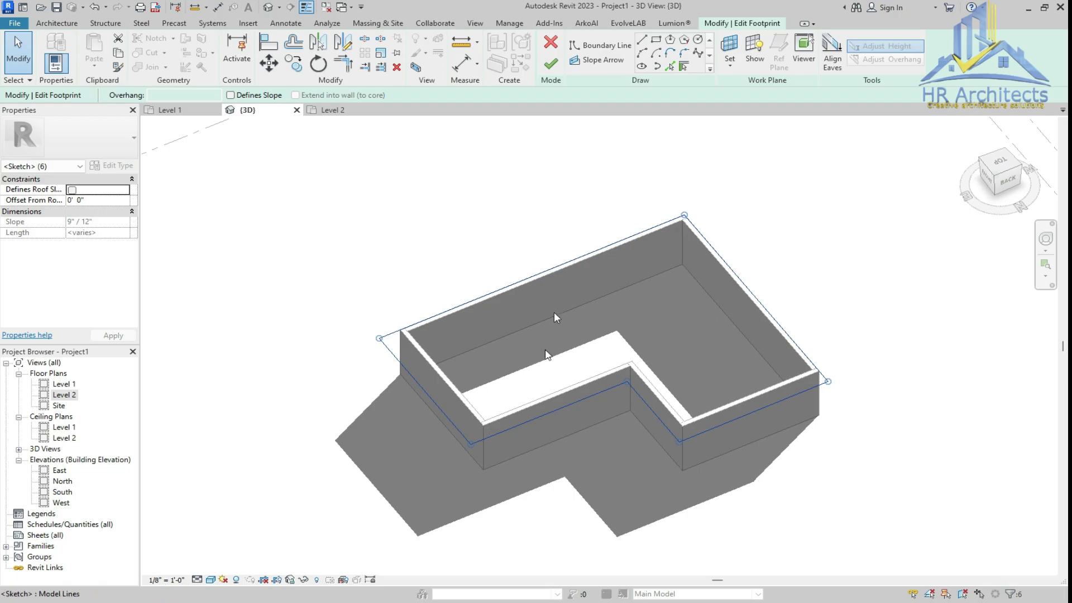
click(231, 97)
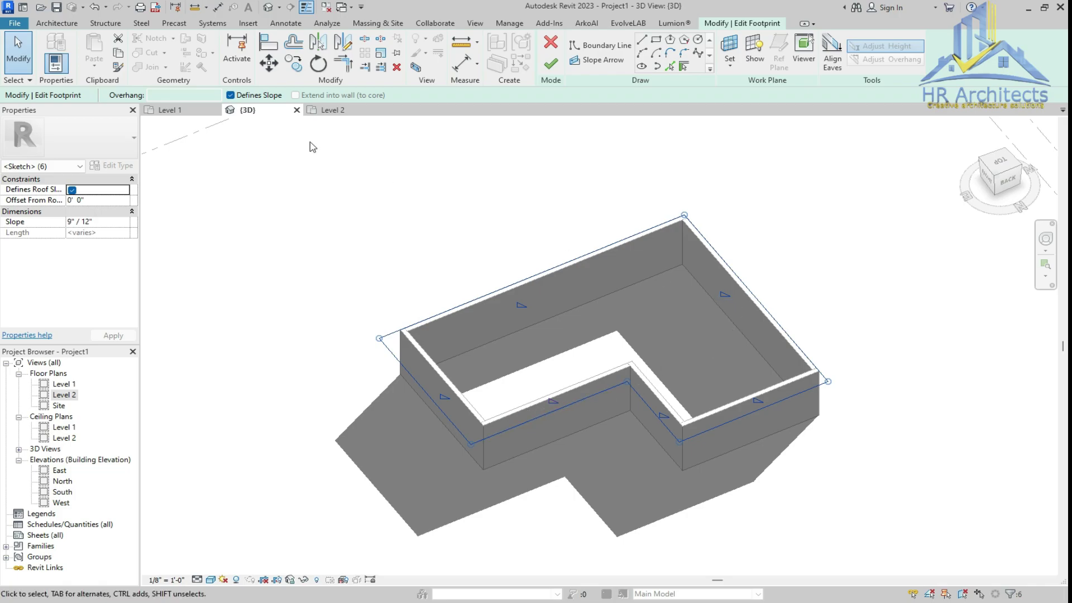
click(230, 95)
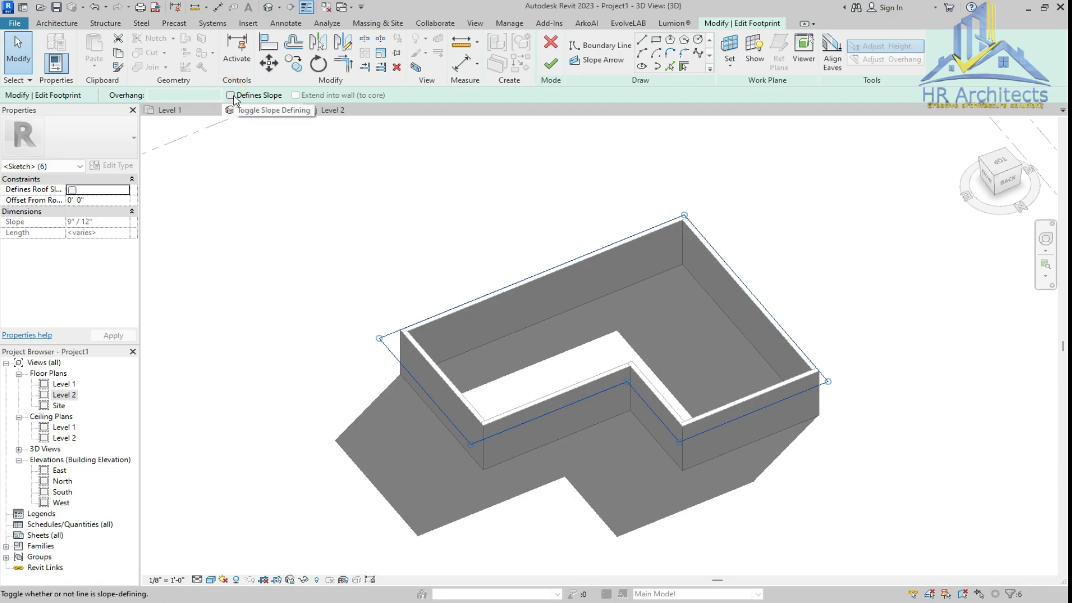
click(231, 96)
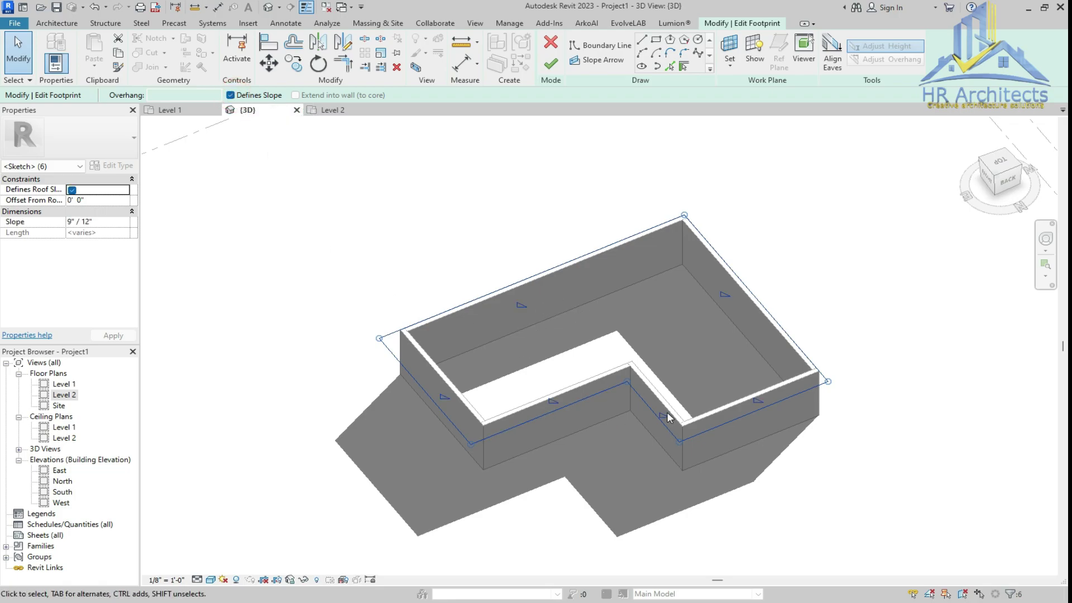
scroll(624, 381, up, 3)
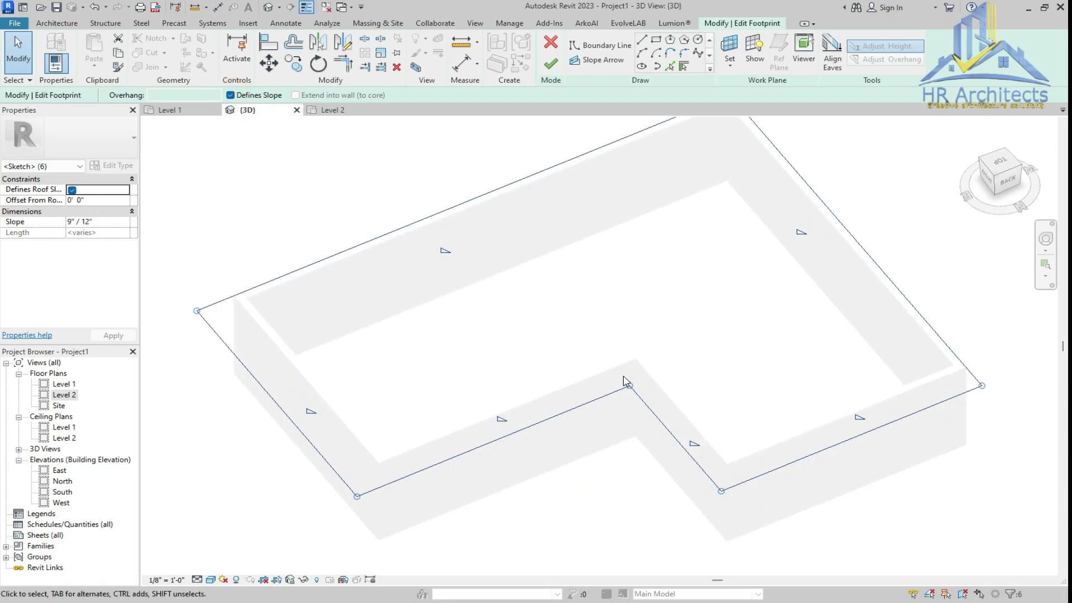
click(550, 66)
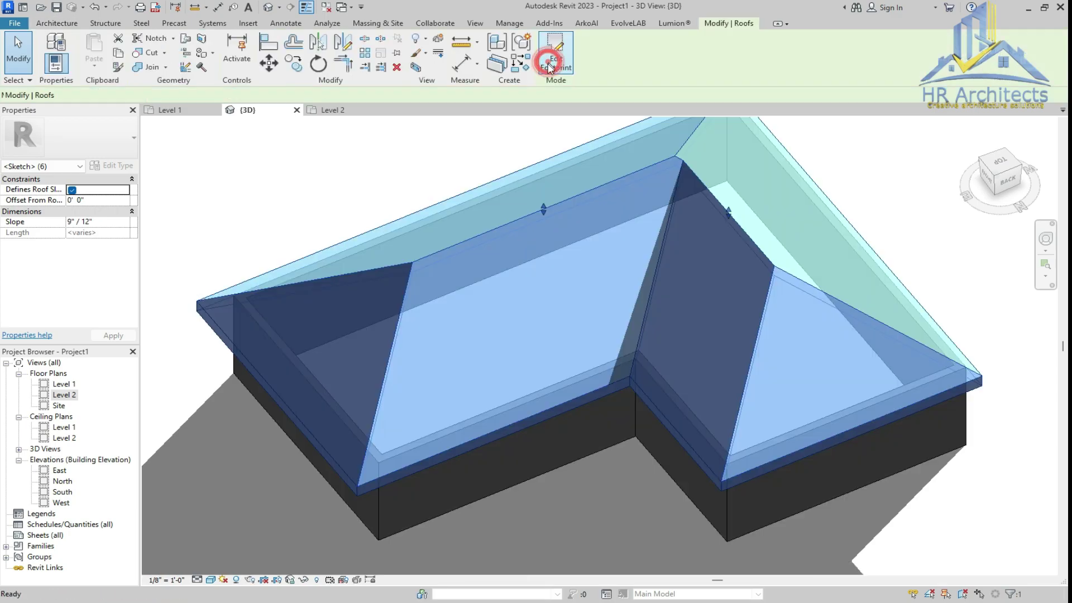
scroll(645, 392, down, 4)
click(645, 391)
click(999, 167)
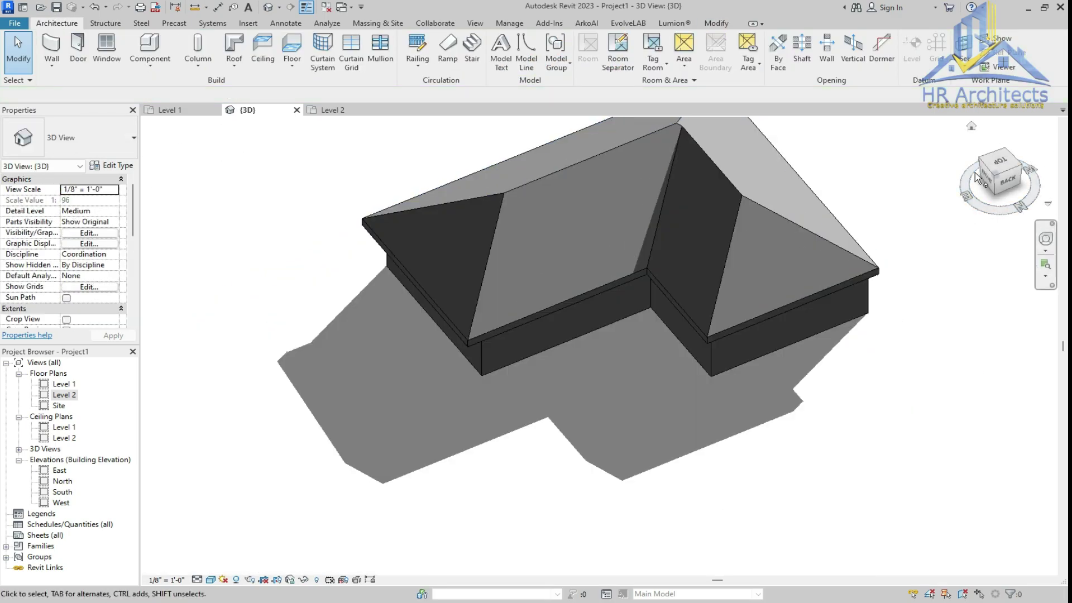
mouse_move(999, 179)
mouse_down()
mouse_move(986, 131)
mouse_move(687, 383)
mouse_up()
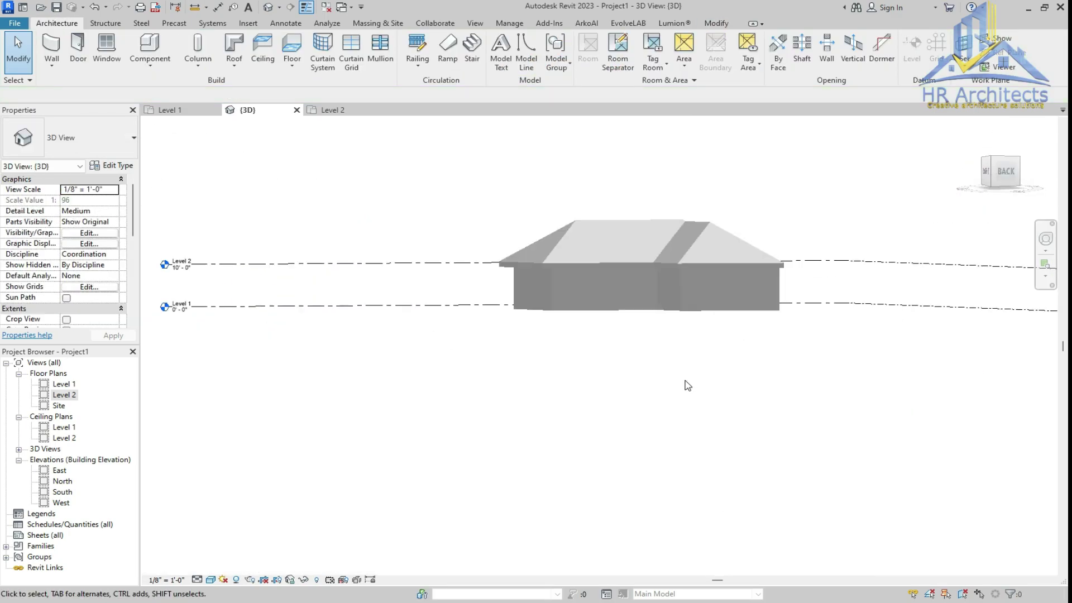
scroll(675, 295, up, 3)
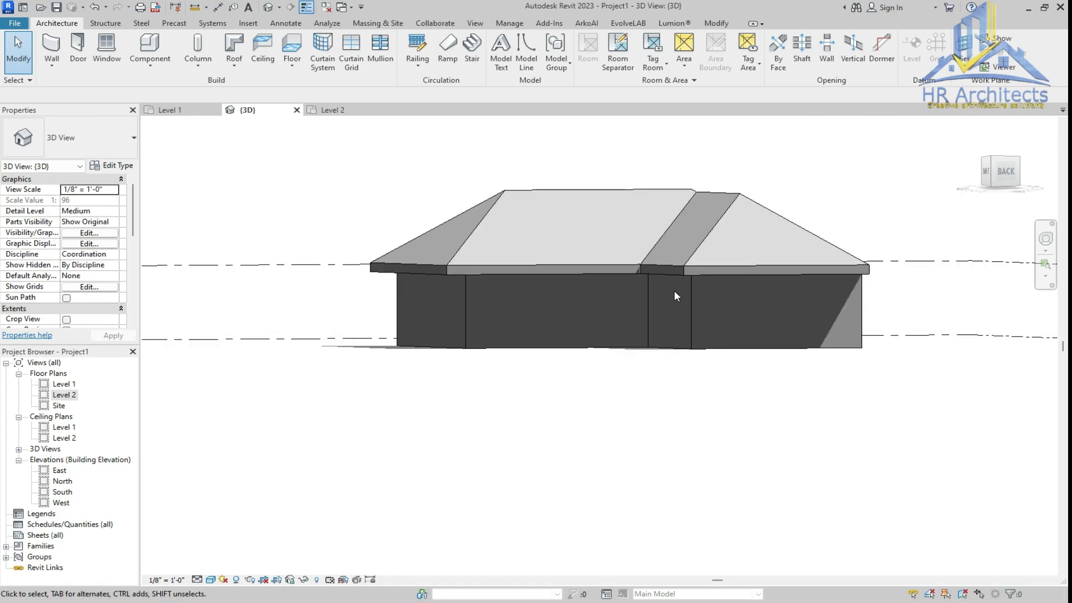